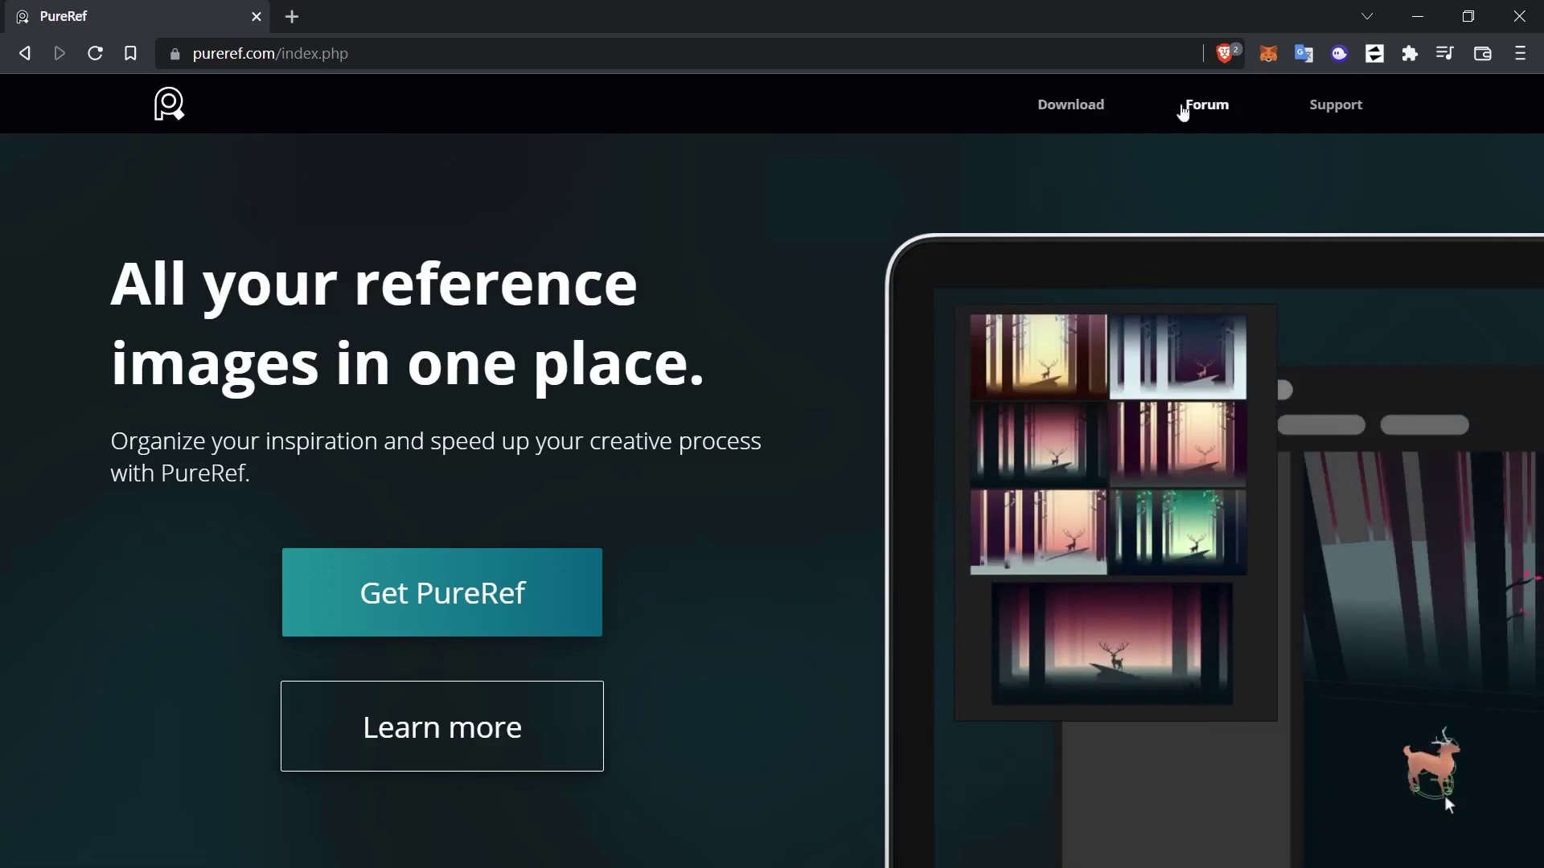
# On PureRef's download page, enter a custom contribution of 0 so the checkout total reads Free.
pyautogui.click(1073, 111)
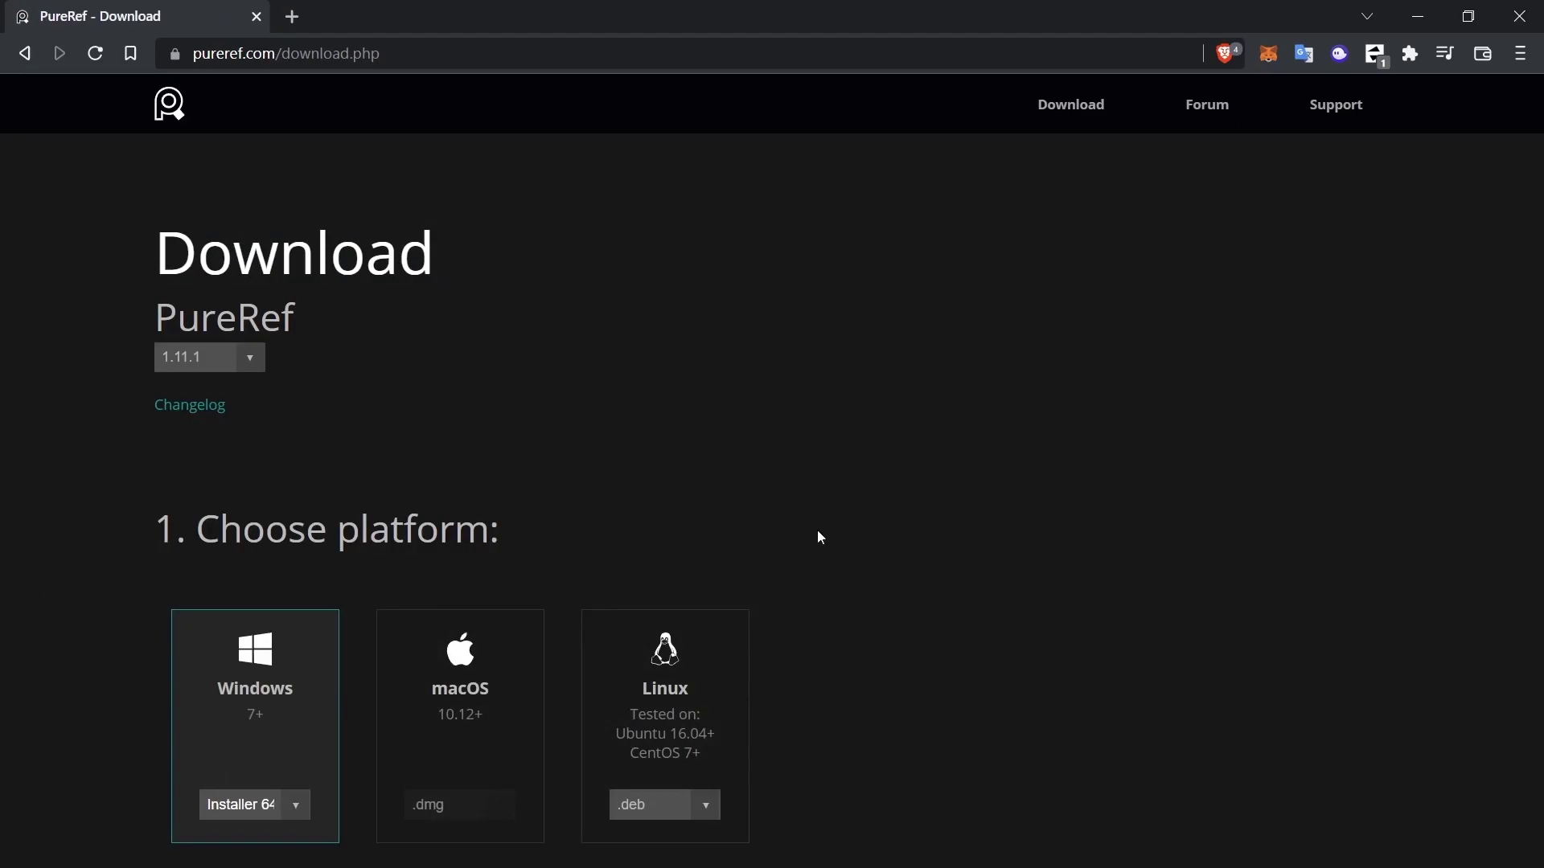
pyautogui.scroll(-10, 762, 523)
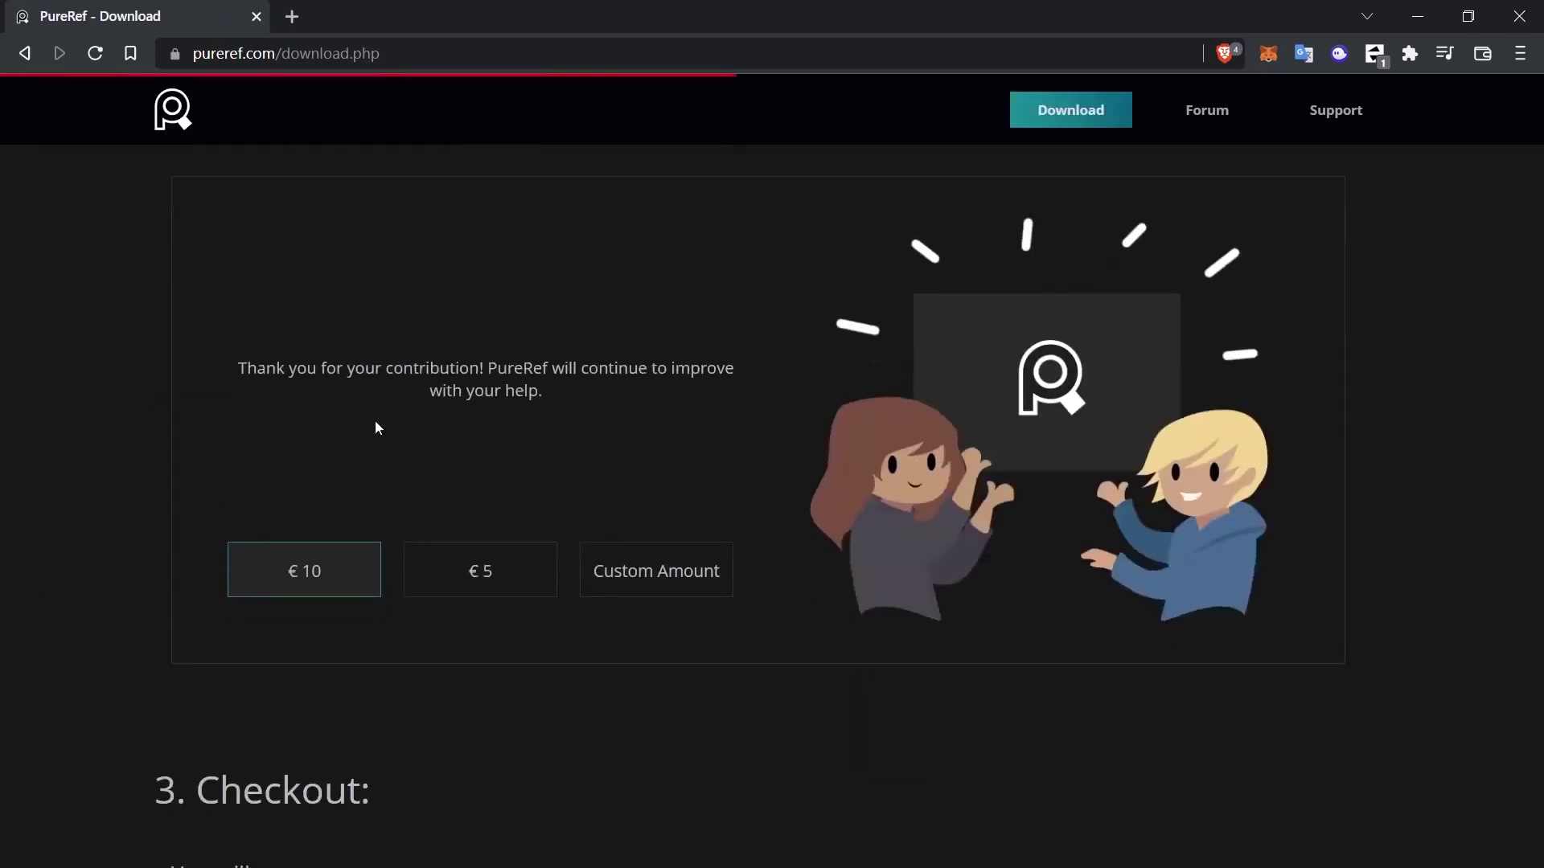
pyautogui.click(620, 586)
pyautogui.doubleClick(657, 570)
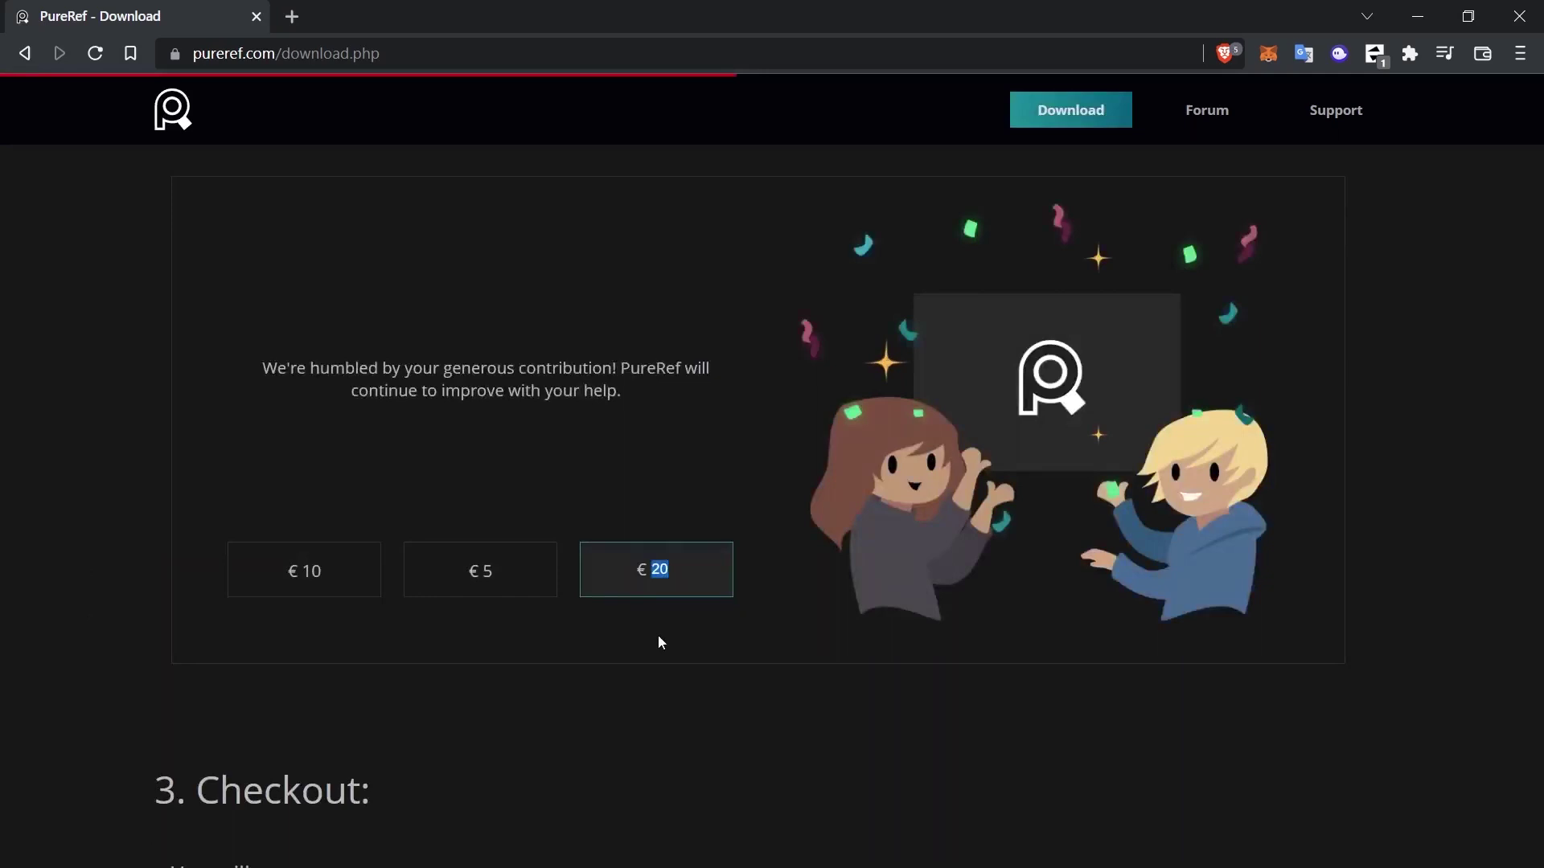
pyautogui.write('0')
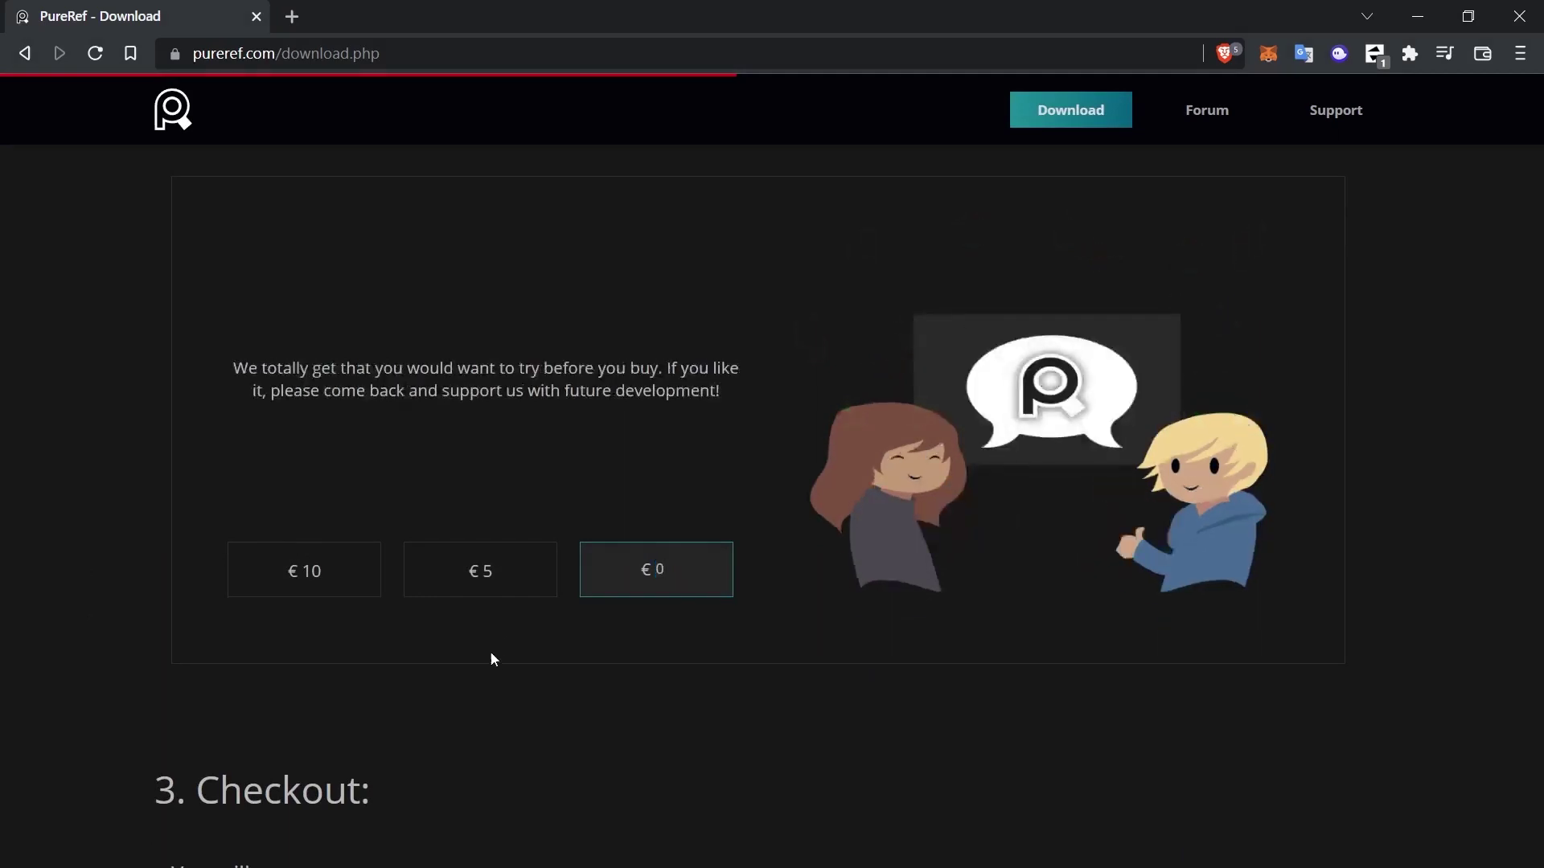
pyautogui.scroll(-1, 482, 724)
pyautogui.scroll(-6, 477, 758)
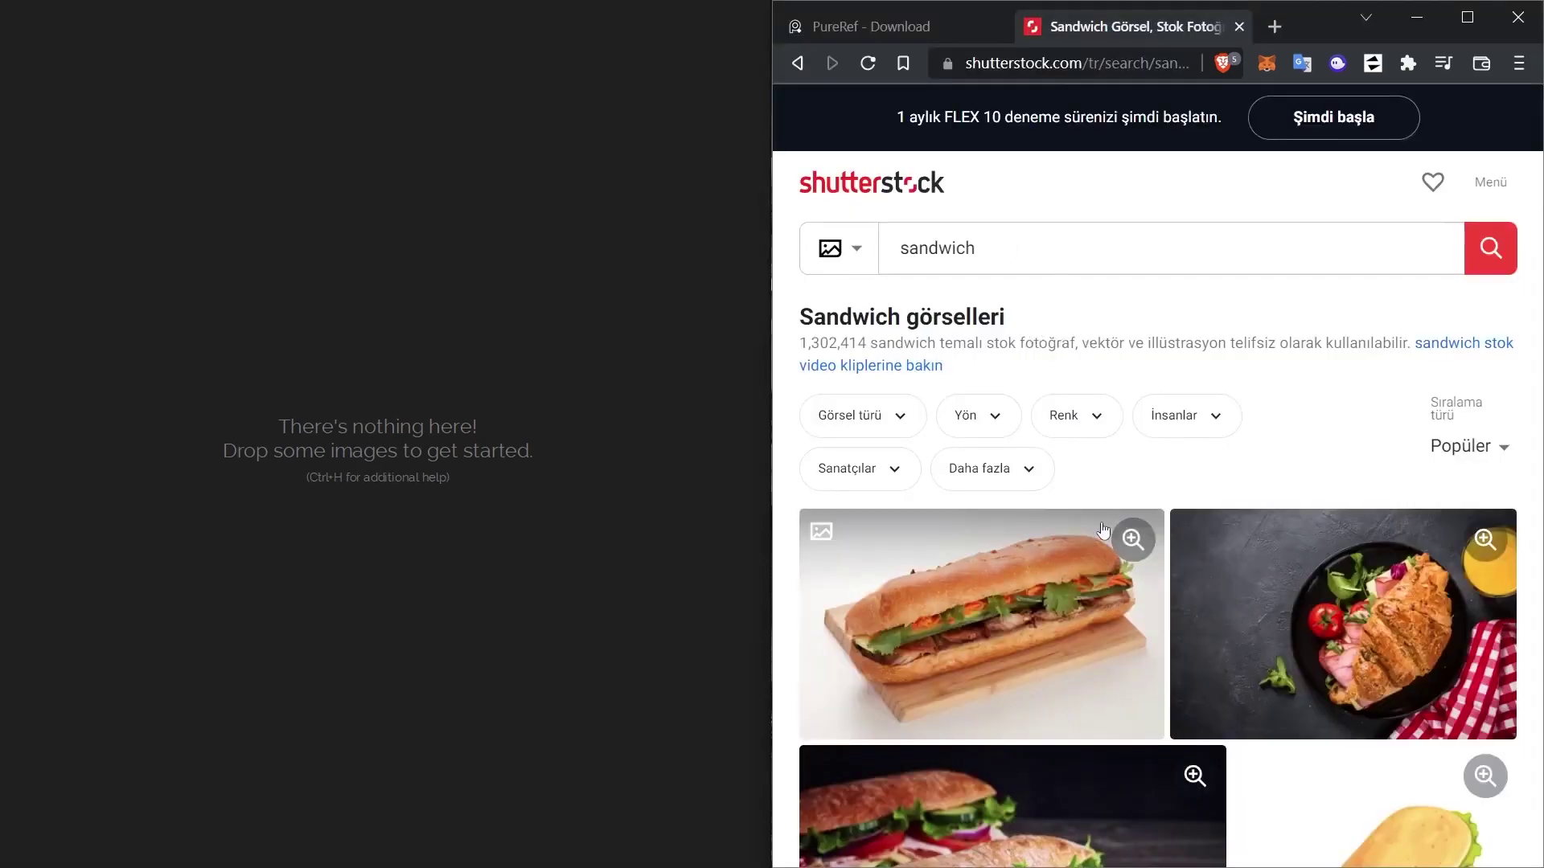
# Open eight sandwich photos from the Shutterstock results in background tabs, then switch to the first.
pyautogui.middleClick(1012, 611)
pyautogui.middleClick(1271, 619)
pyautogui.scroll(-7, 1287, 563)
pyautogui.middleClick(964, 338)
pyautogui.middleClick(1158, 483)
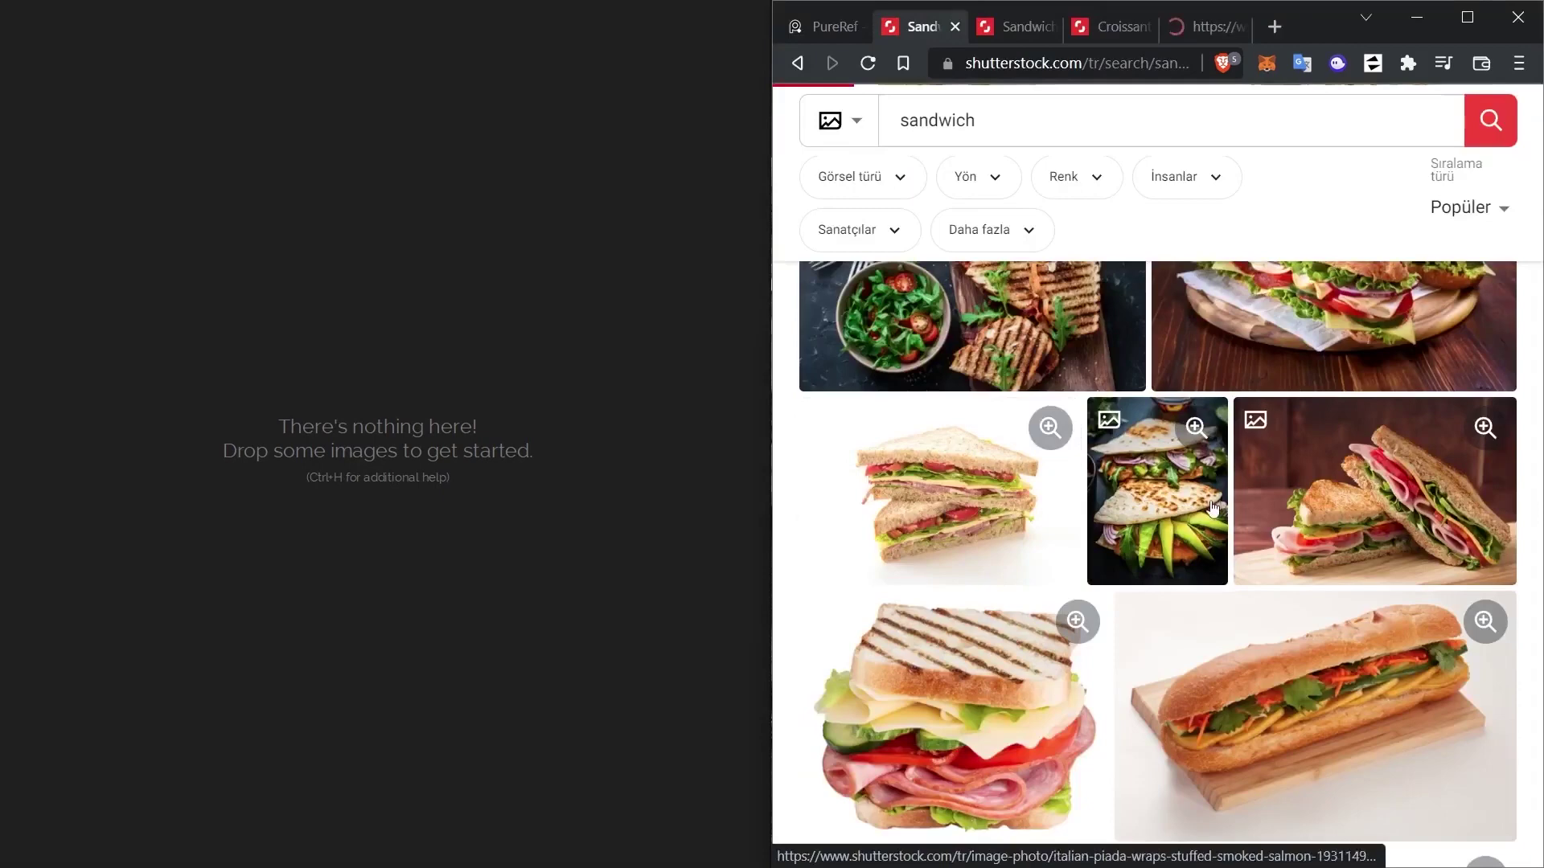
pyautogui.middleClick(1367, 483)
pyautogui.middleClick(1321, 334)
pyautogui.middleClick(1316, 643)
pyautogui.middleClick(957, 643)
pyautogui.scroll(-5, 1313, 707)
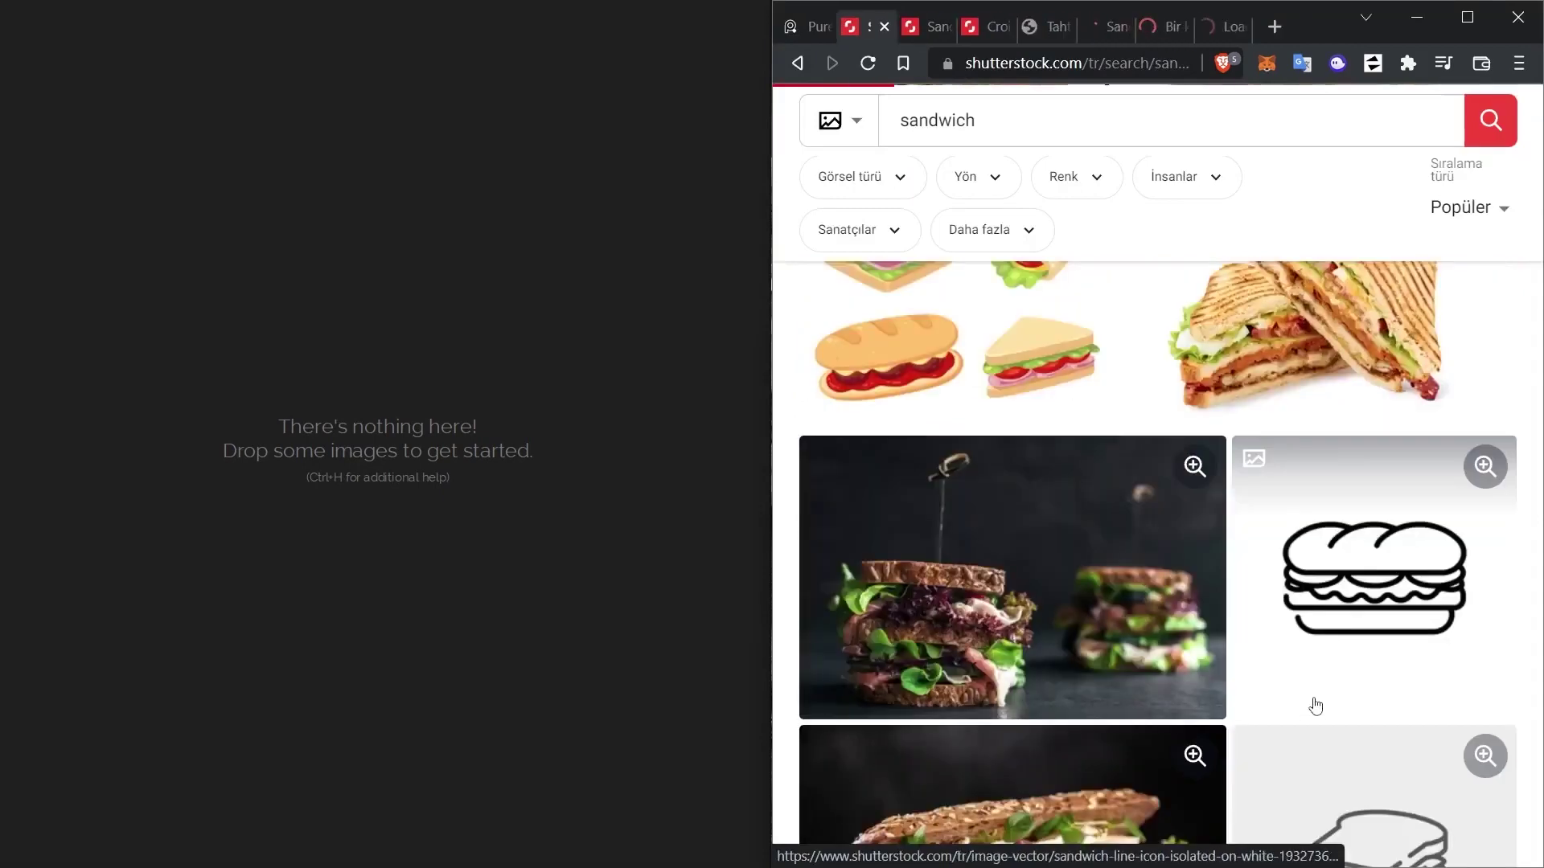
pyautogui.hotkey('ctrl', 'Tab')
# Drag the baguette and croissant sandwich photos onto the PureRef board, closing each tab after adding it.
pyautogui.moveTo(1110, 472); pyautogui.dragTo(428, 404)
pyautogui.click(469, 505)
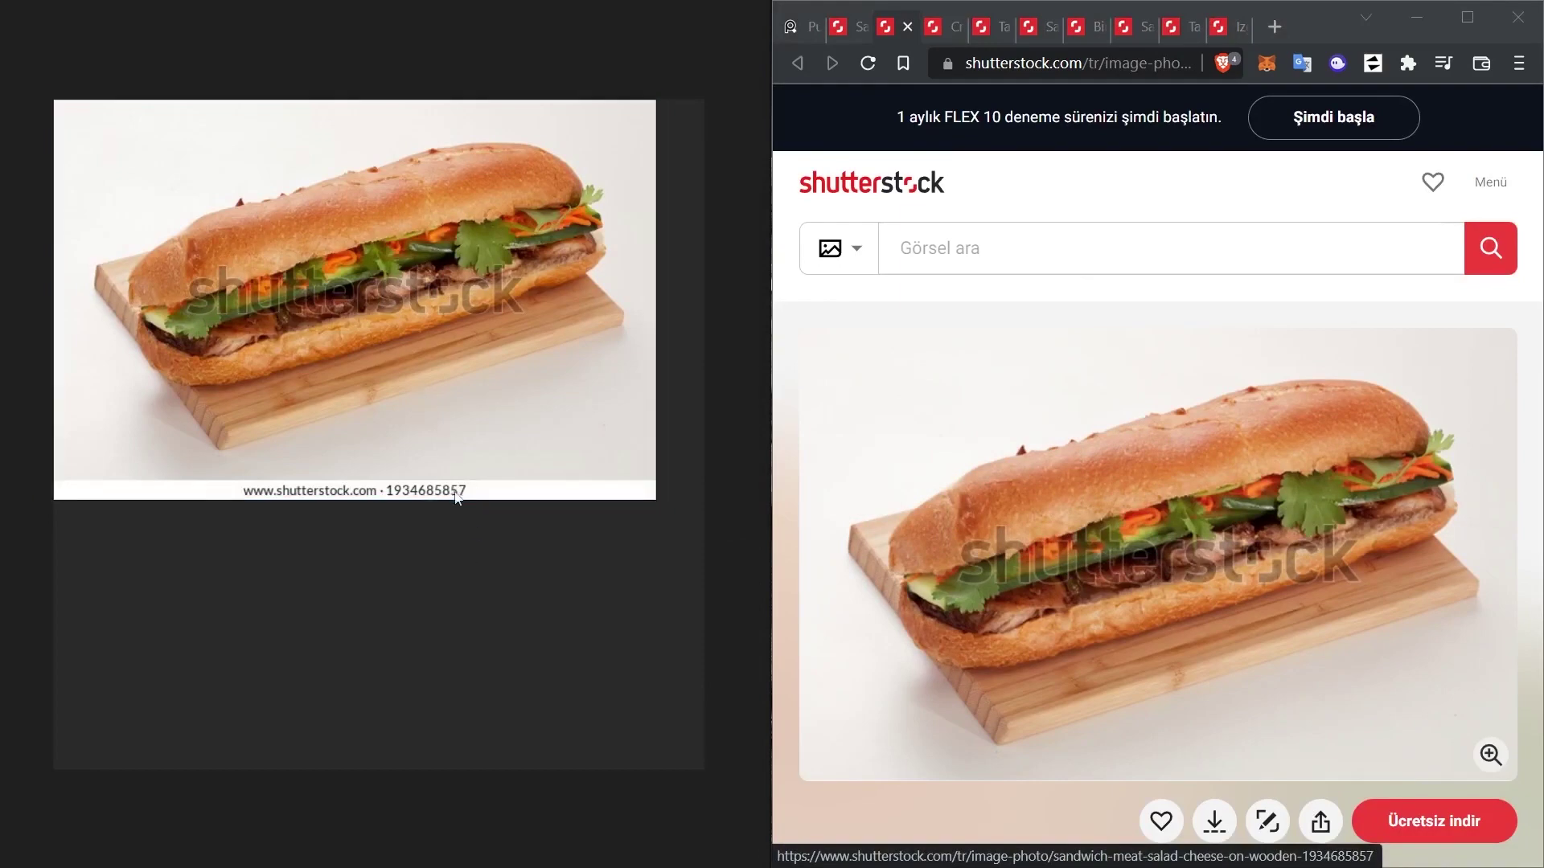
pyautogui.click(539, 458)
pyautogui.click(908, 27)
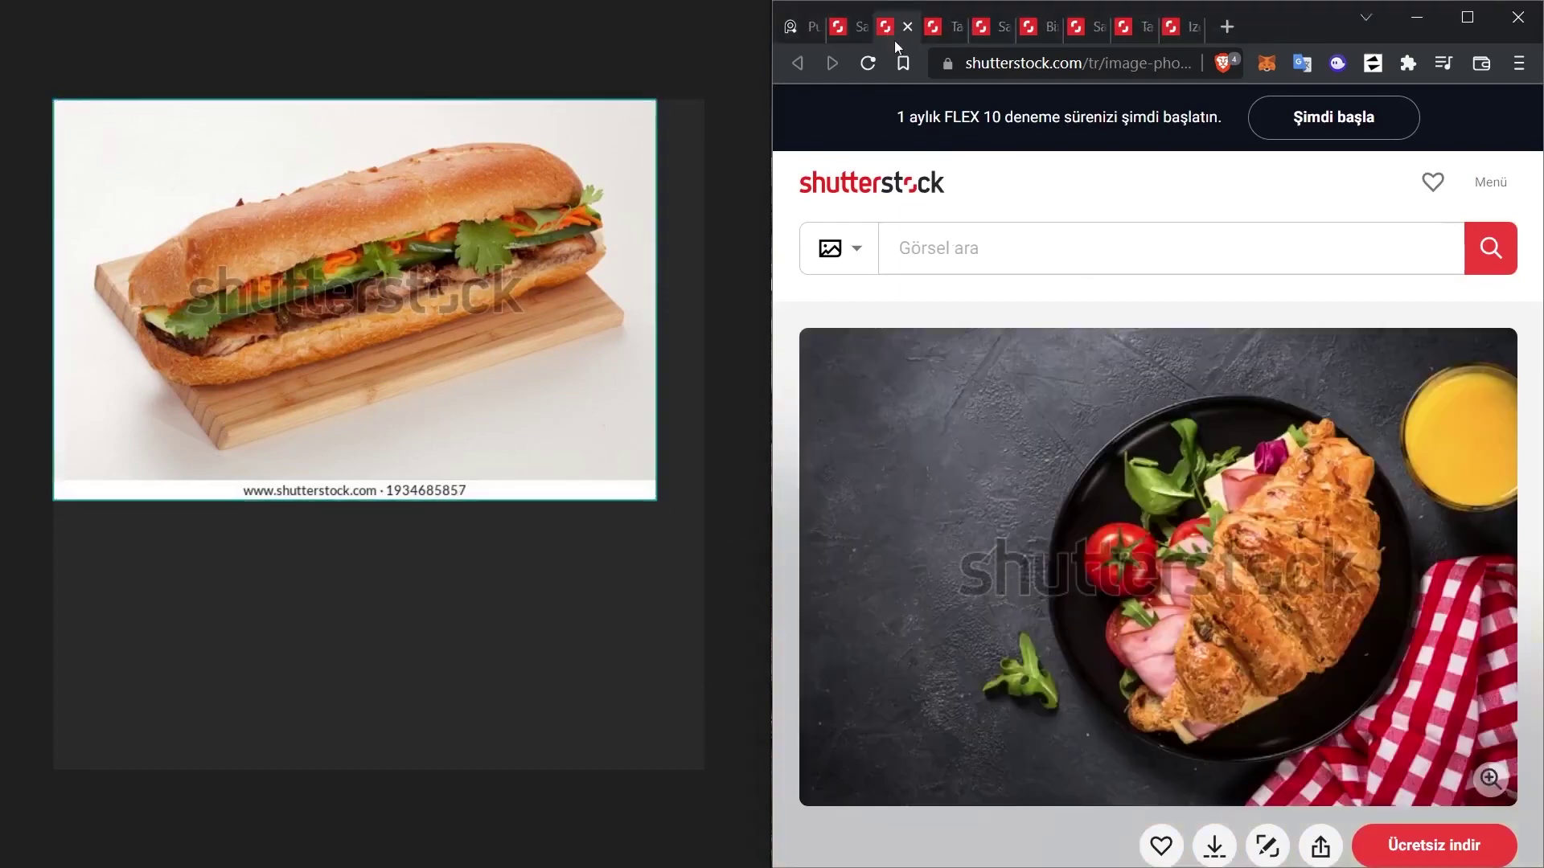
pyautogui.moveTo(1158, 563); pyautogui.dragTo(416, 741)
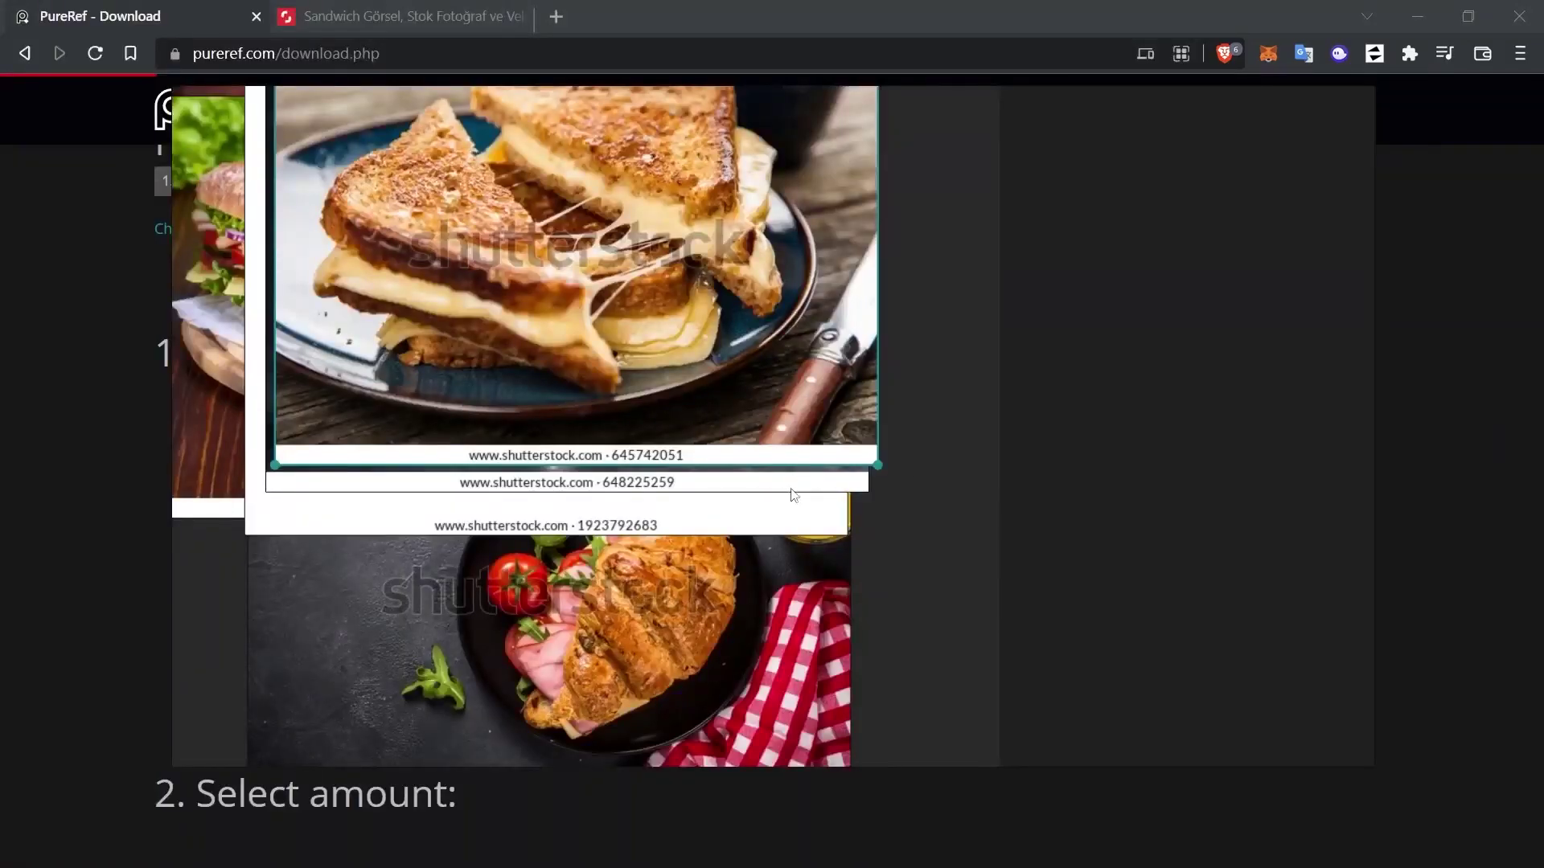
pyautogui.scroll(-5, 847, 491)
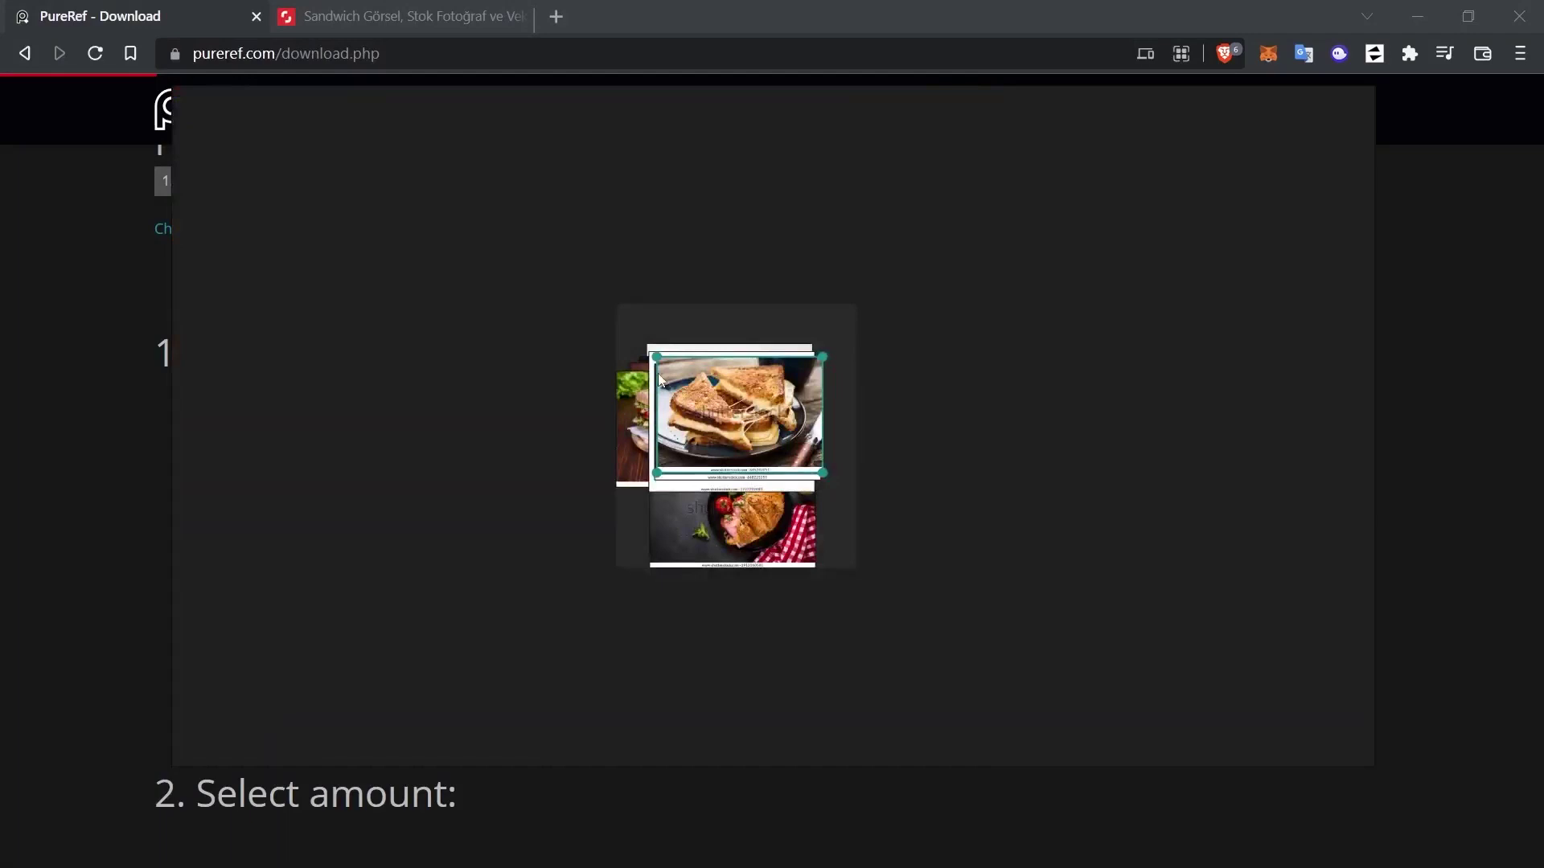
pyautogui.click(616, 336)
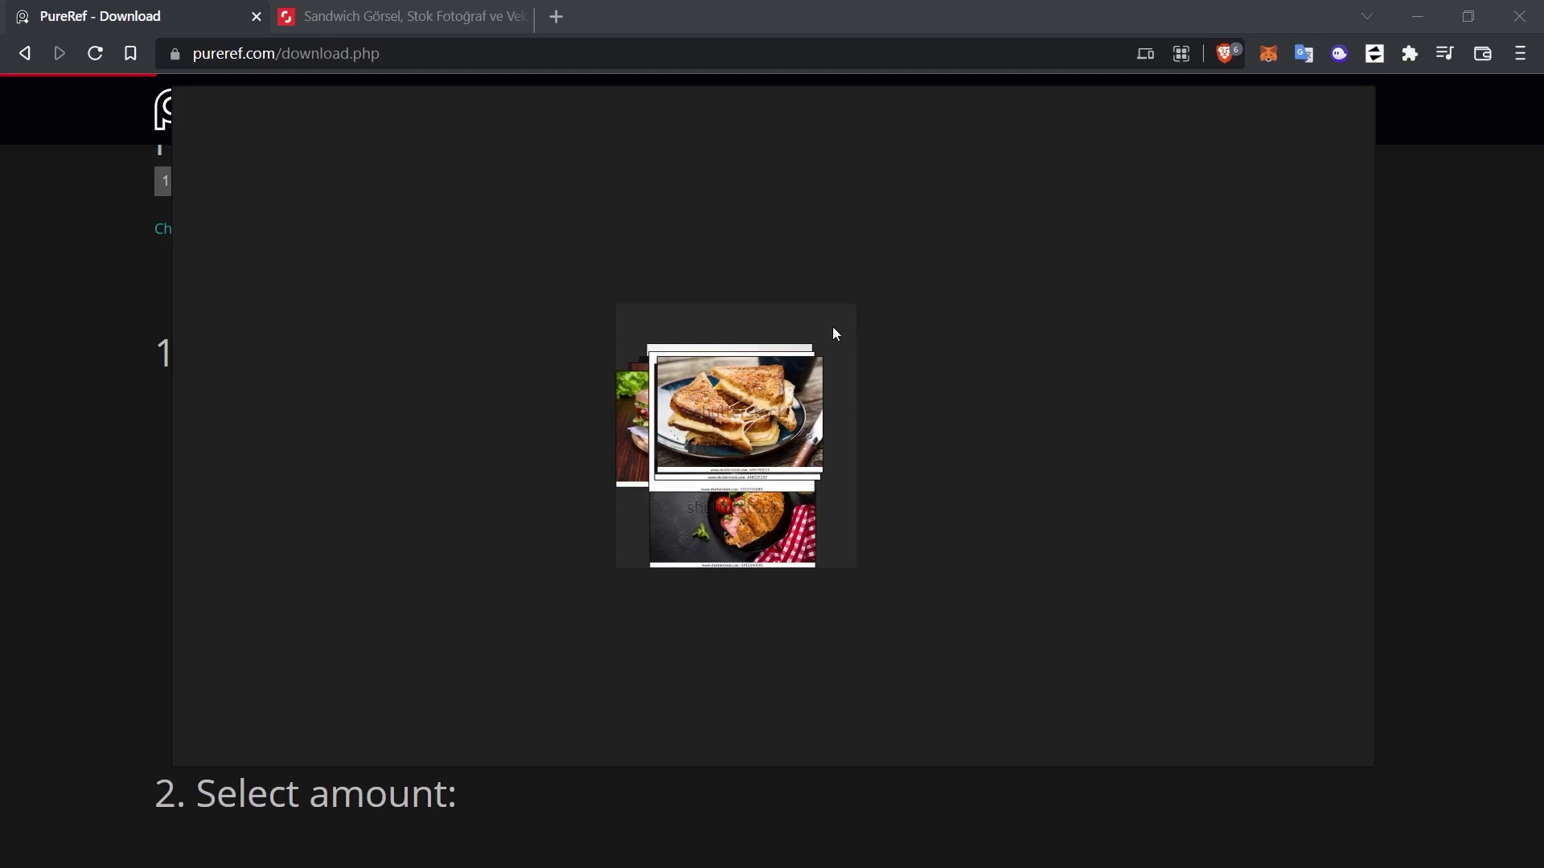
# Select all photos, apply Images > Arrange > Optimal, and drag the grid toward the board's centre.
pyautogui.moveTo(834, 333); pyautogui.dragTo(836, 321)
pyautogui.rightClick(779, 275)
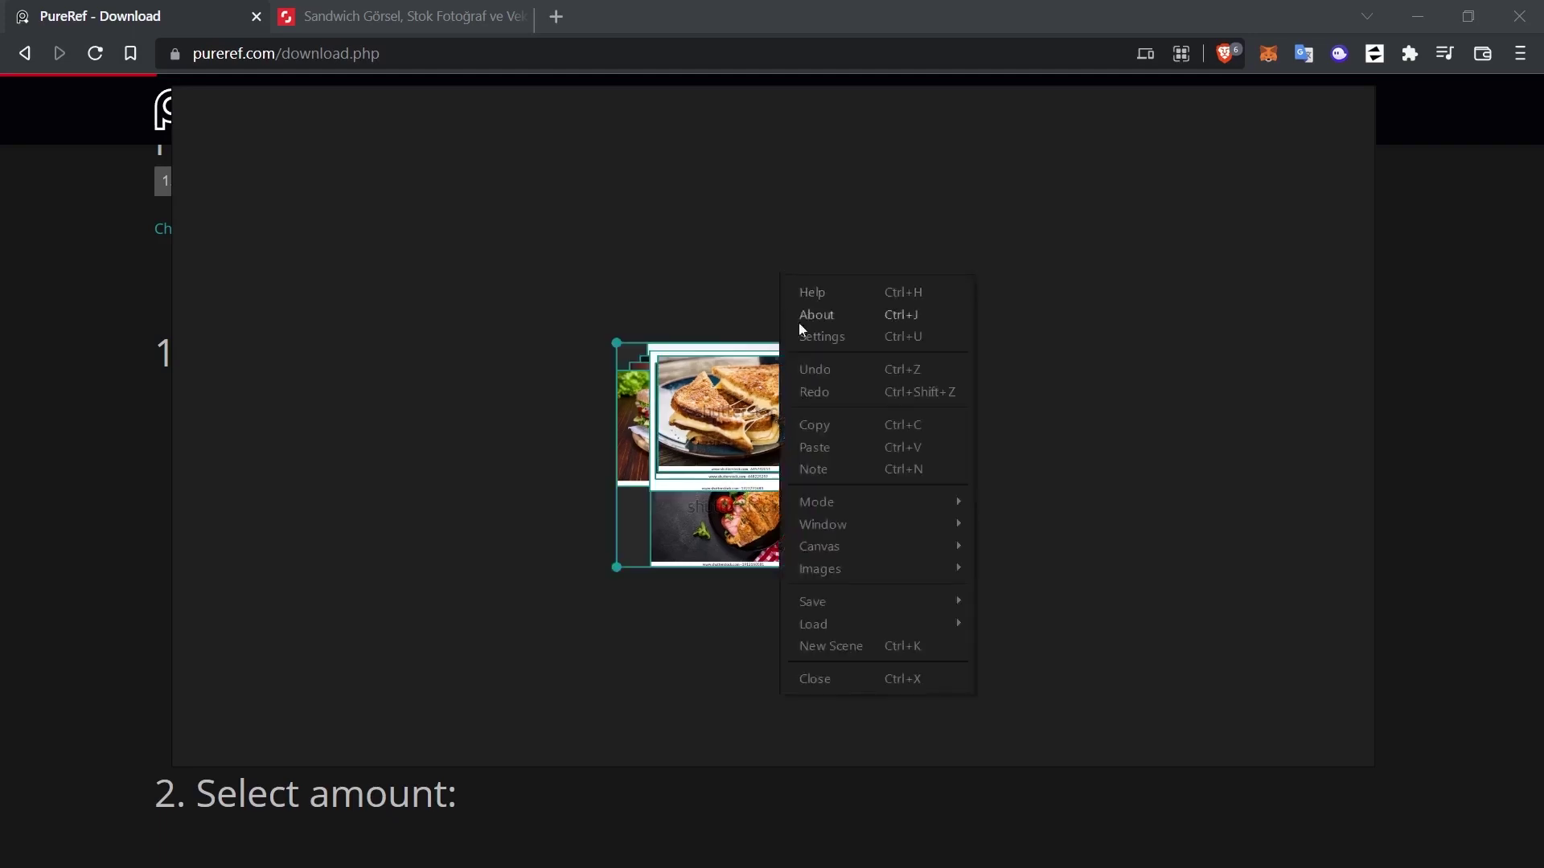
pyautogui.moveTo(875, 569)
pyautogui.moveTo(1025, 616)
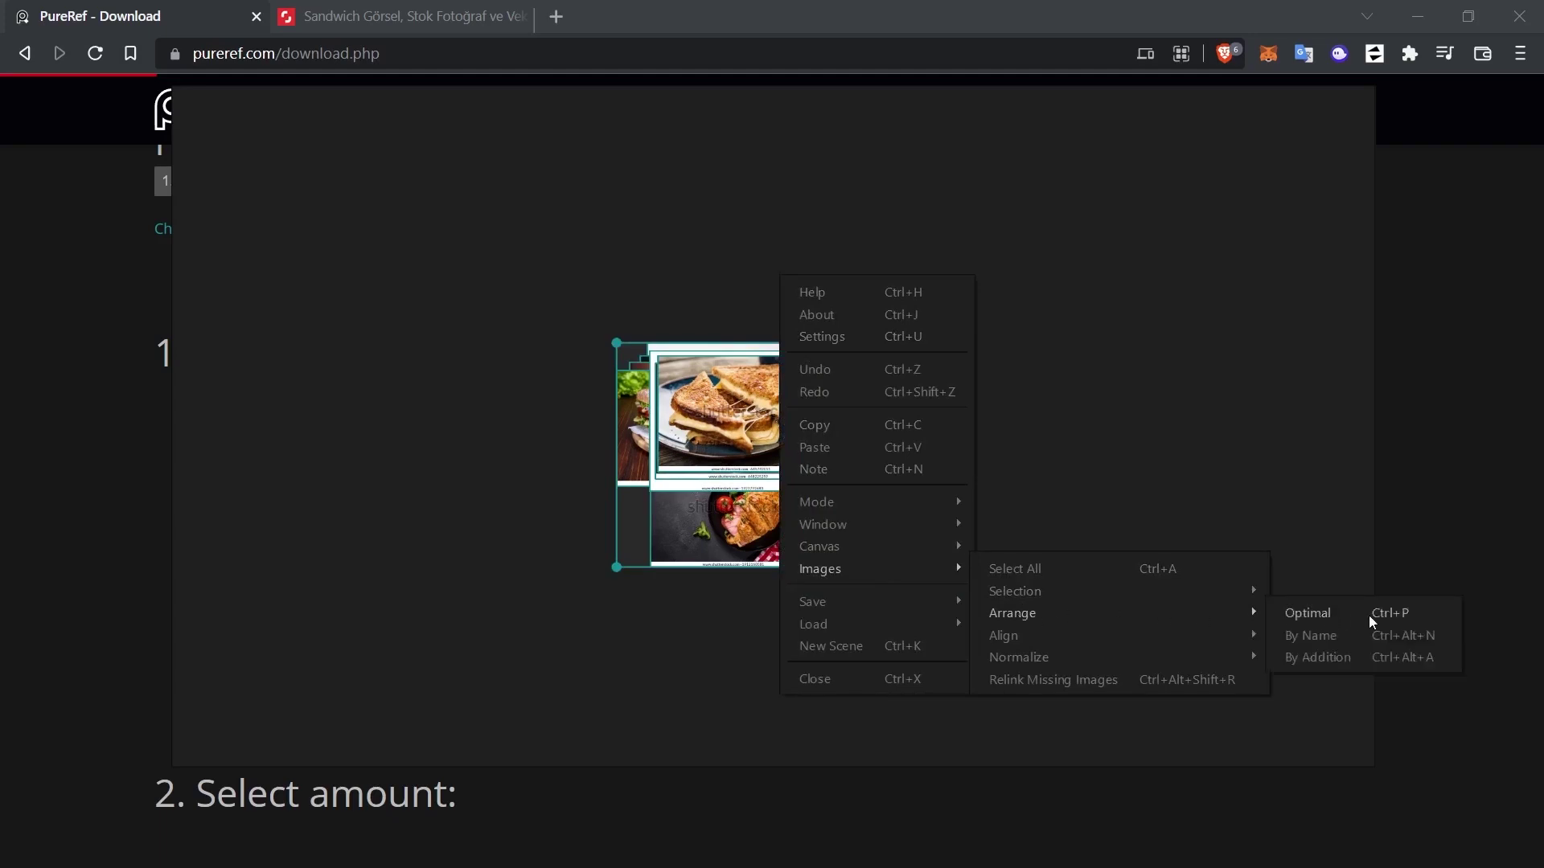
pyautogui.click(1323, 619)
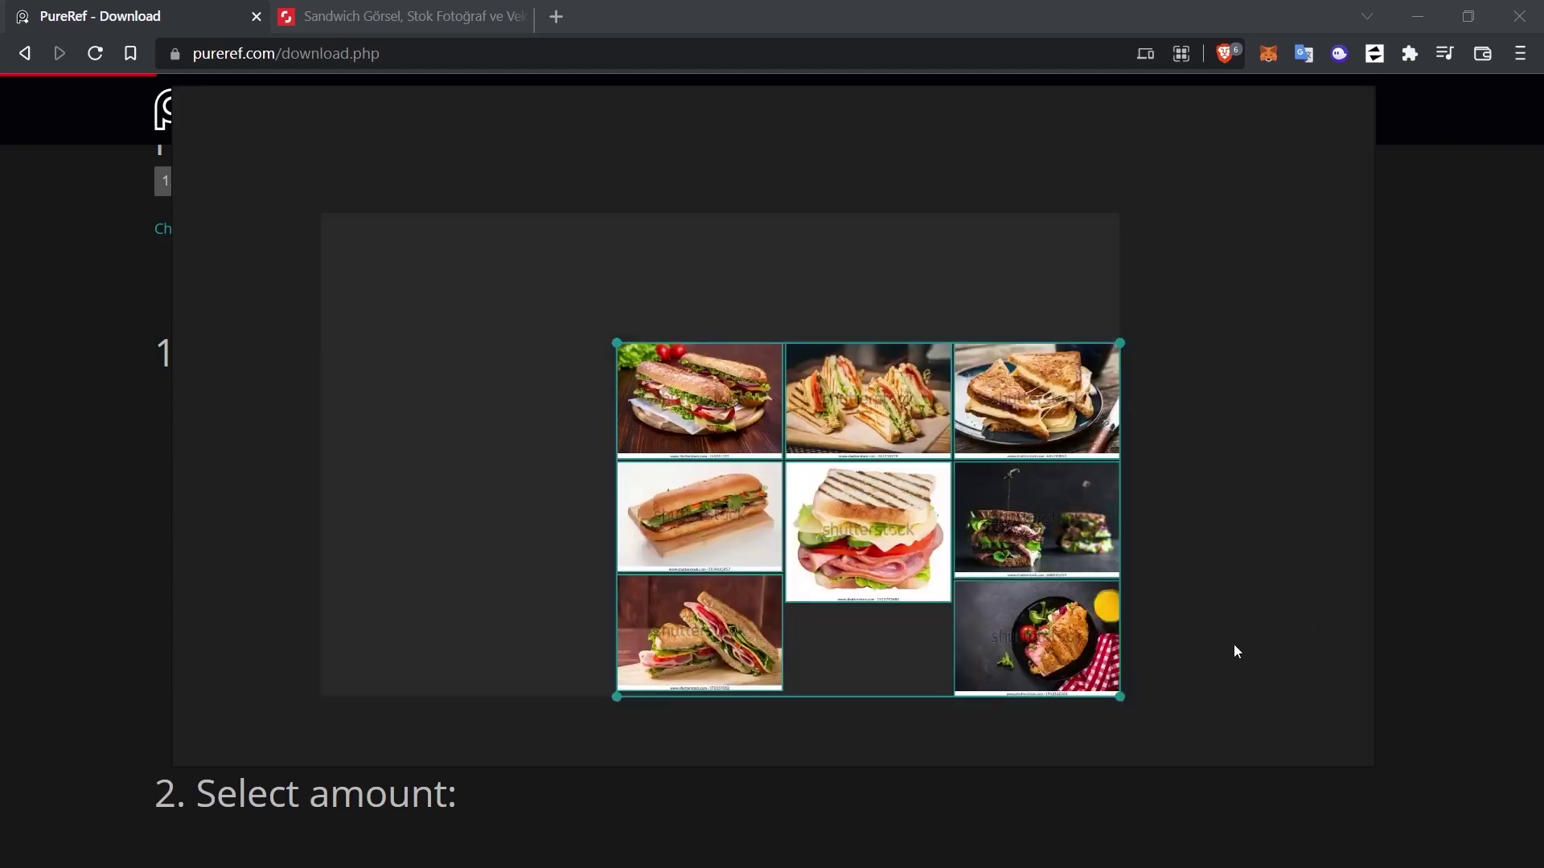
pyautogui.moveTo(928, 695); pyautogui.dragTo(800, 639)
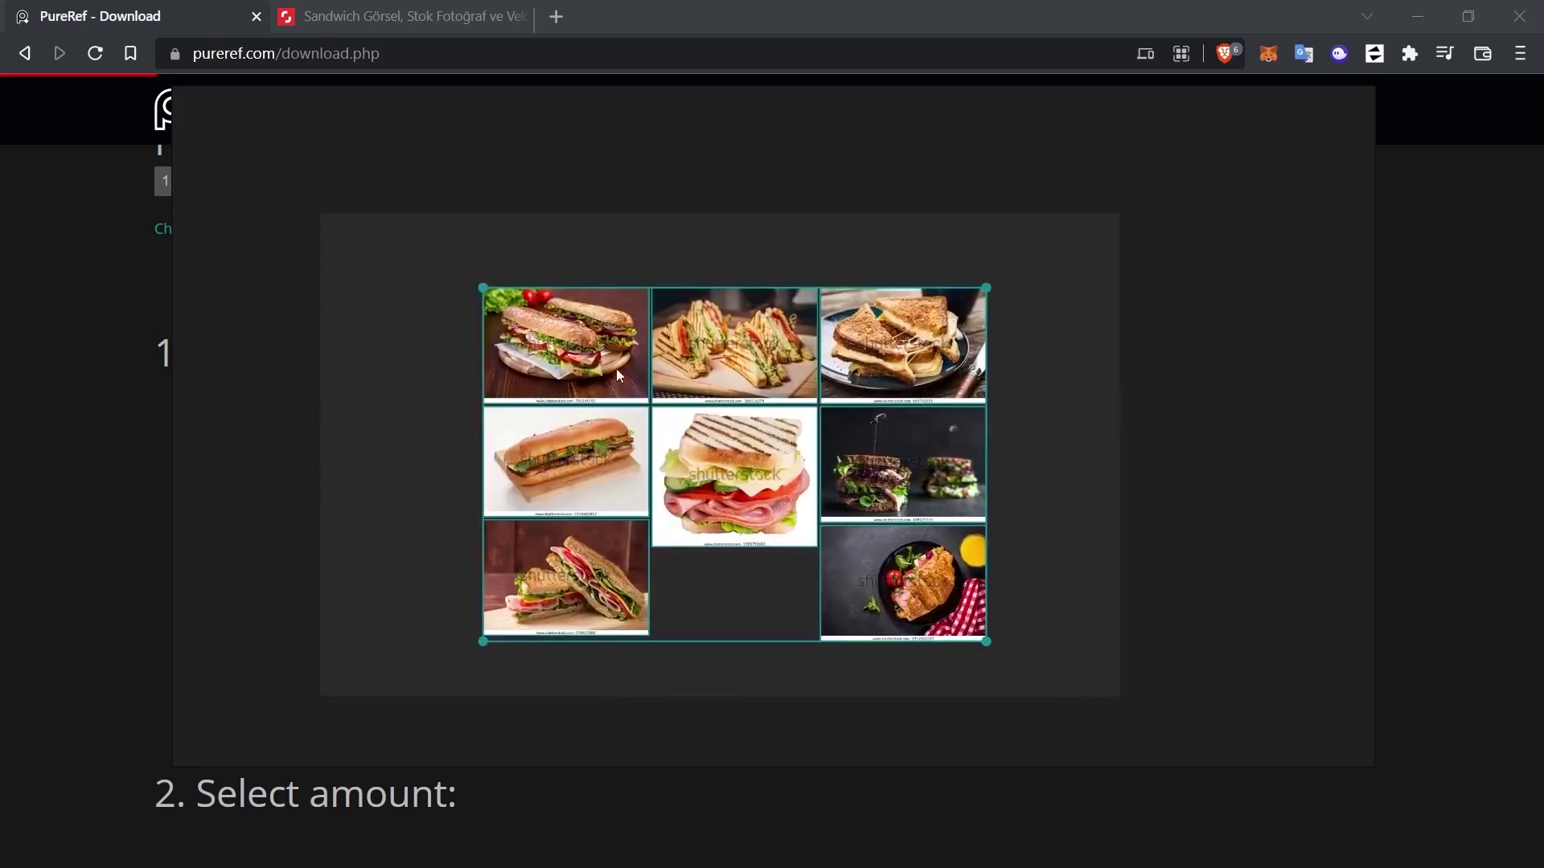
pyautogui.moveTo(577, 359); pyautogui.dragTo(568, 359)
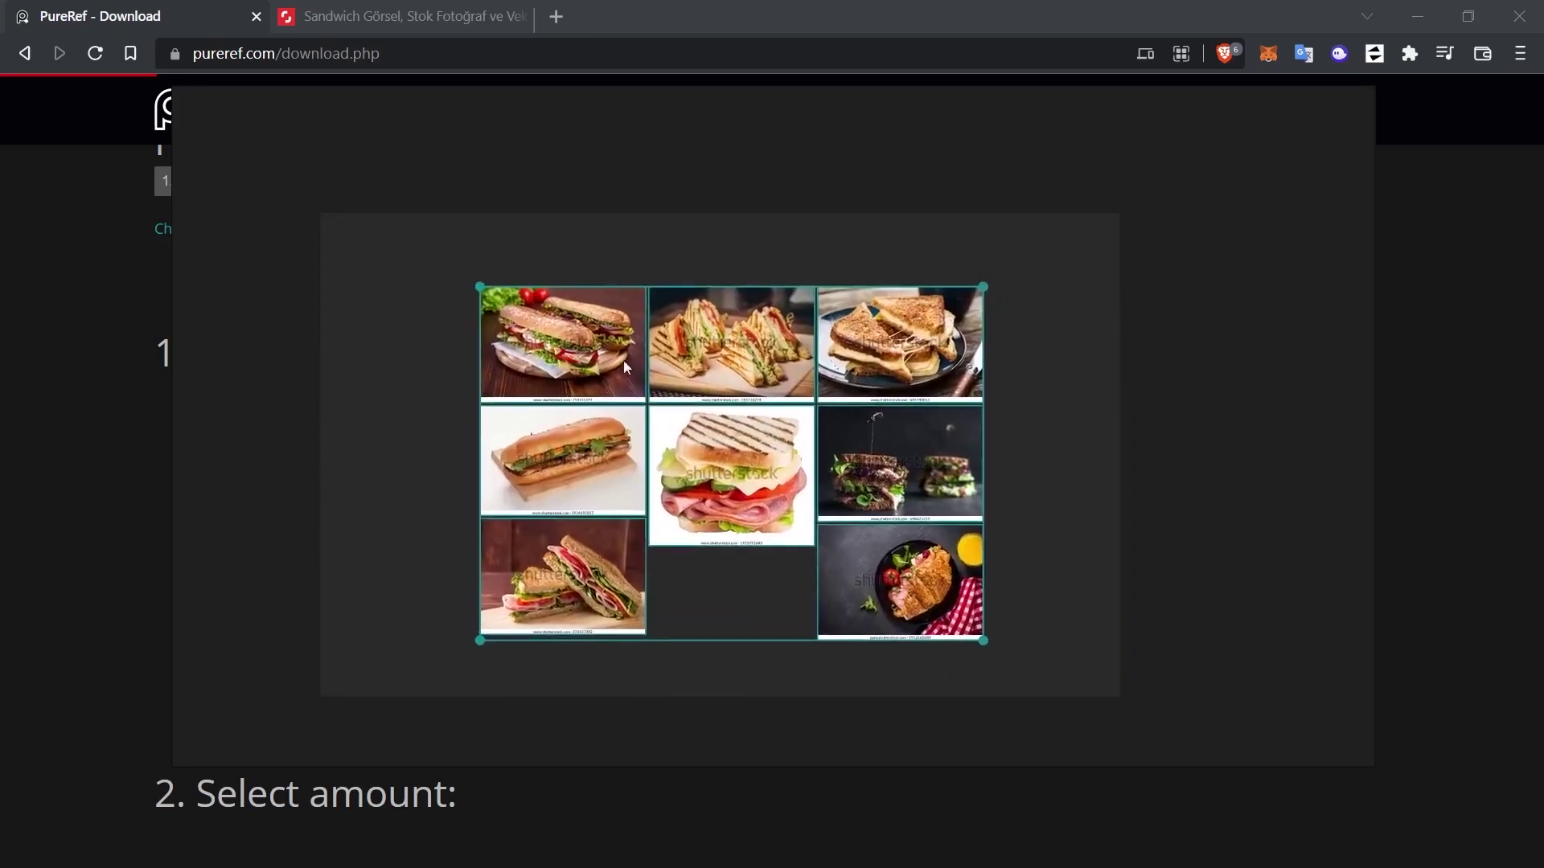
# Rearrange the sandwich photos into a grid sorted By Name.
pyautogui.rightClick(587, 309)
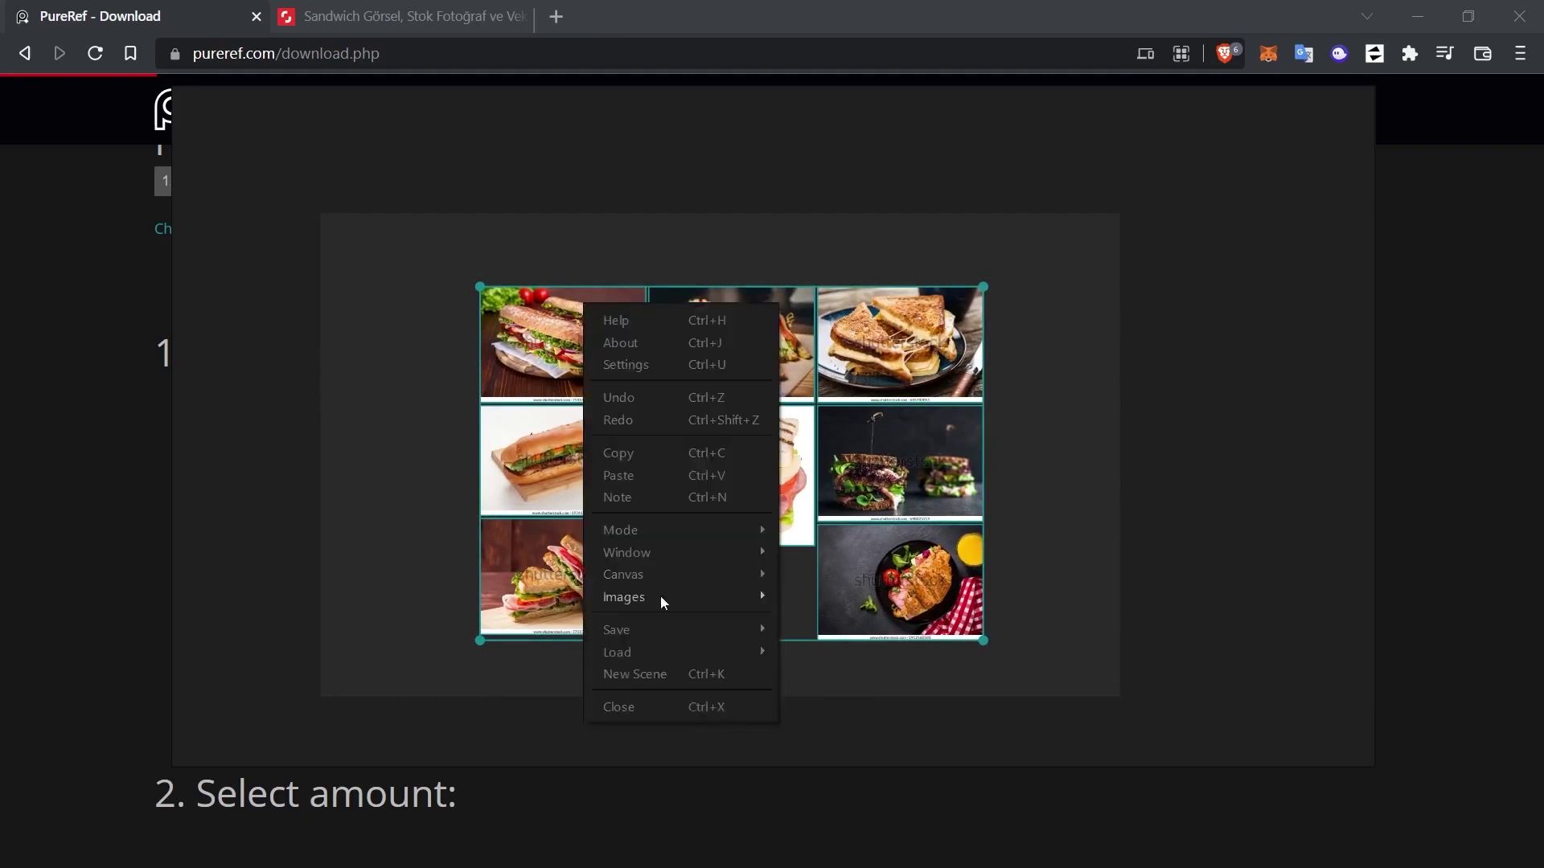
pyautogui.moveTo(774, 608)
pyautogui.moveTo(831, 646)
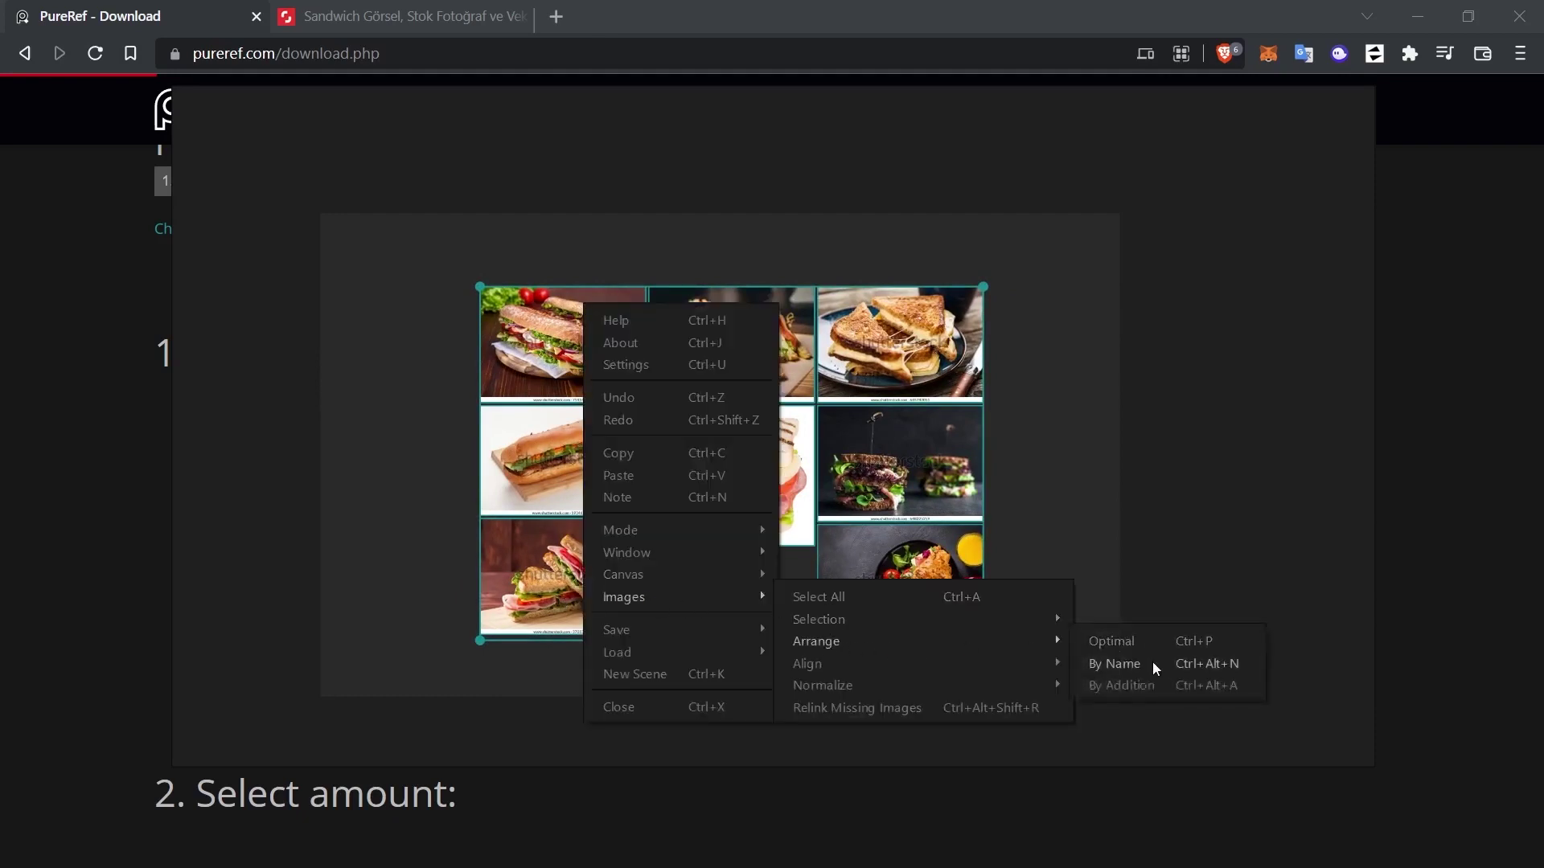
pyautogui.click(1131, 669)
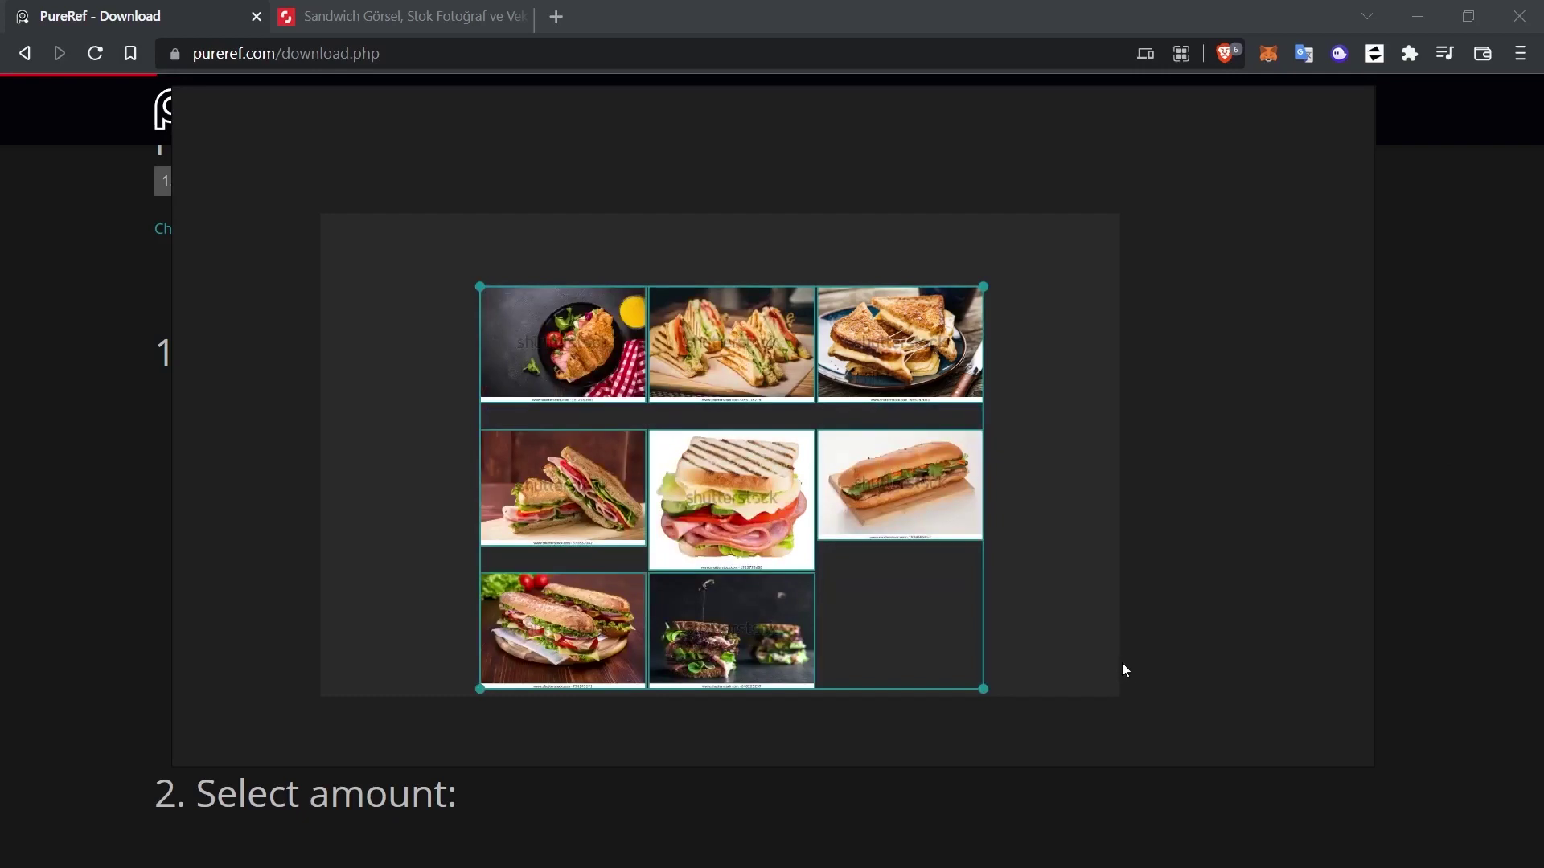
# Return the photos to the compact Optimal arrangement.
pyautogui.rightClick(698, 306)
pyautogui.moveTo(738, 600)
pyautogui.moveTo(937, 644)
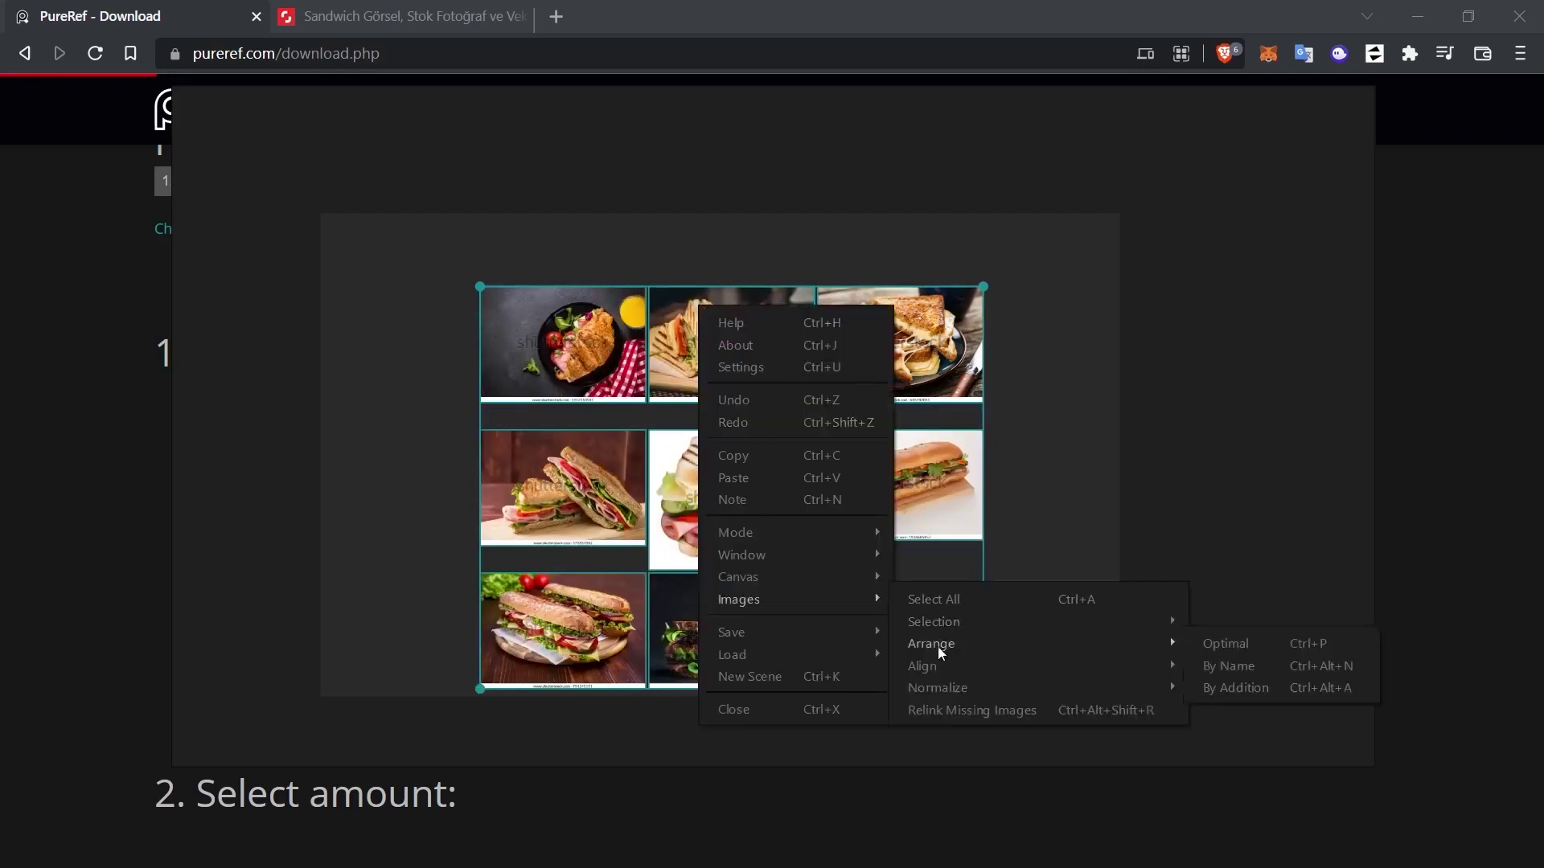
pyautogui.click(1235, 688)
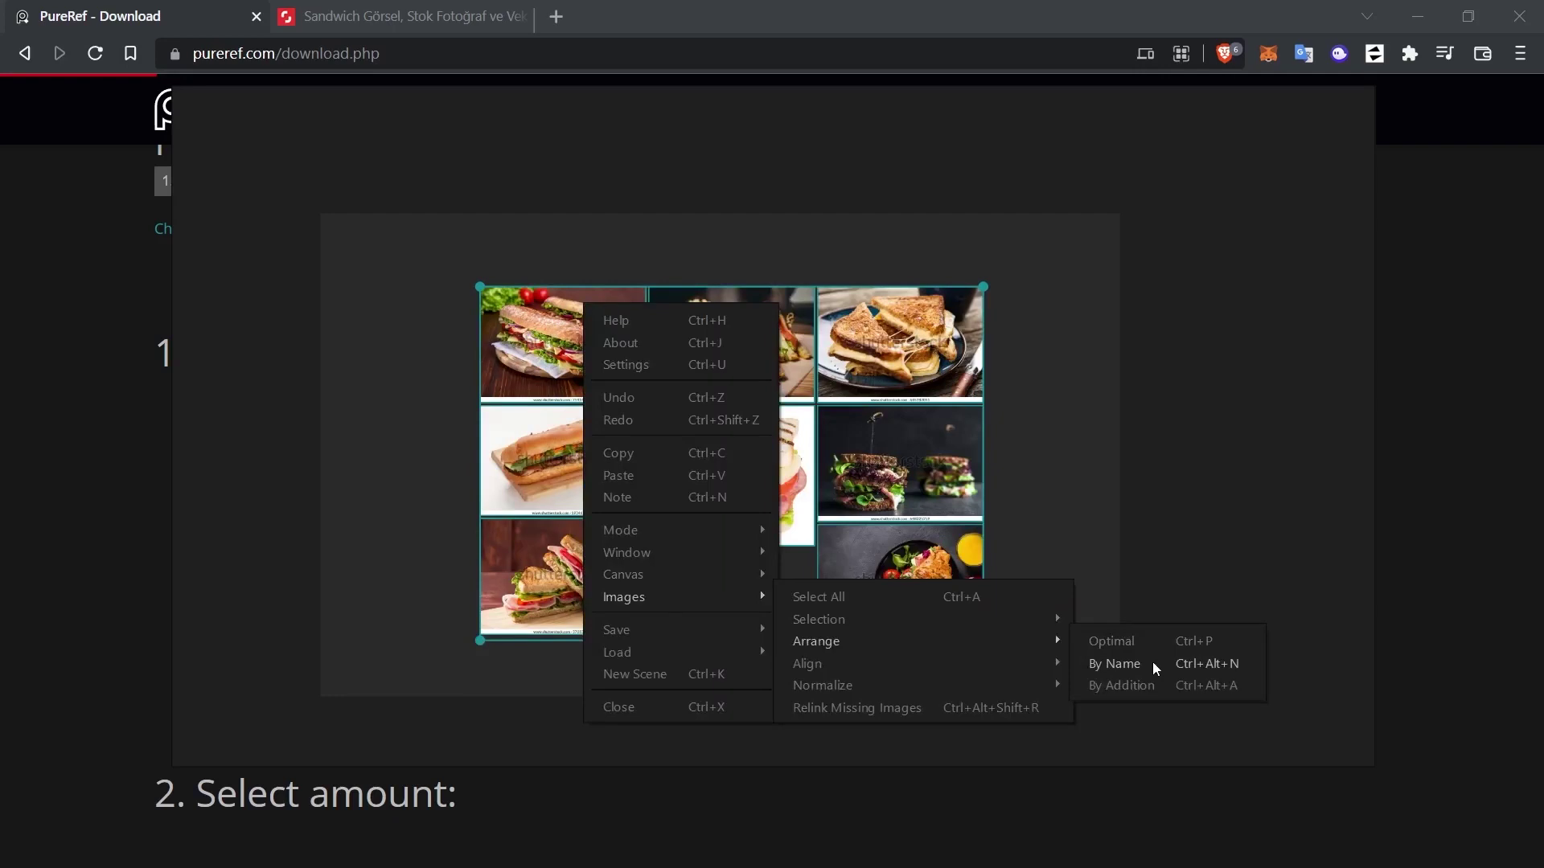
# Arrange the photos By Name, maximize the window, restore it with Ctrl+F, and select all images.
pyautogui.click(1151, 662)
pyautogui.rightClick(678, 302)
pyautogui.moveTo(783, 573)
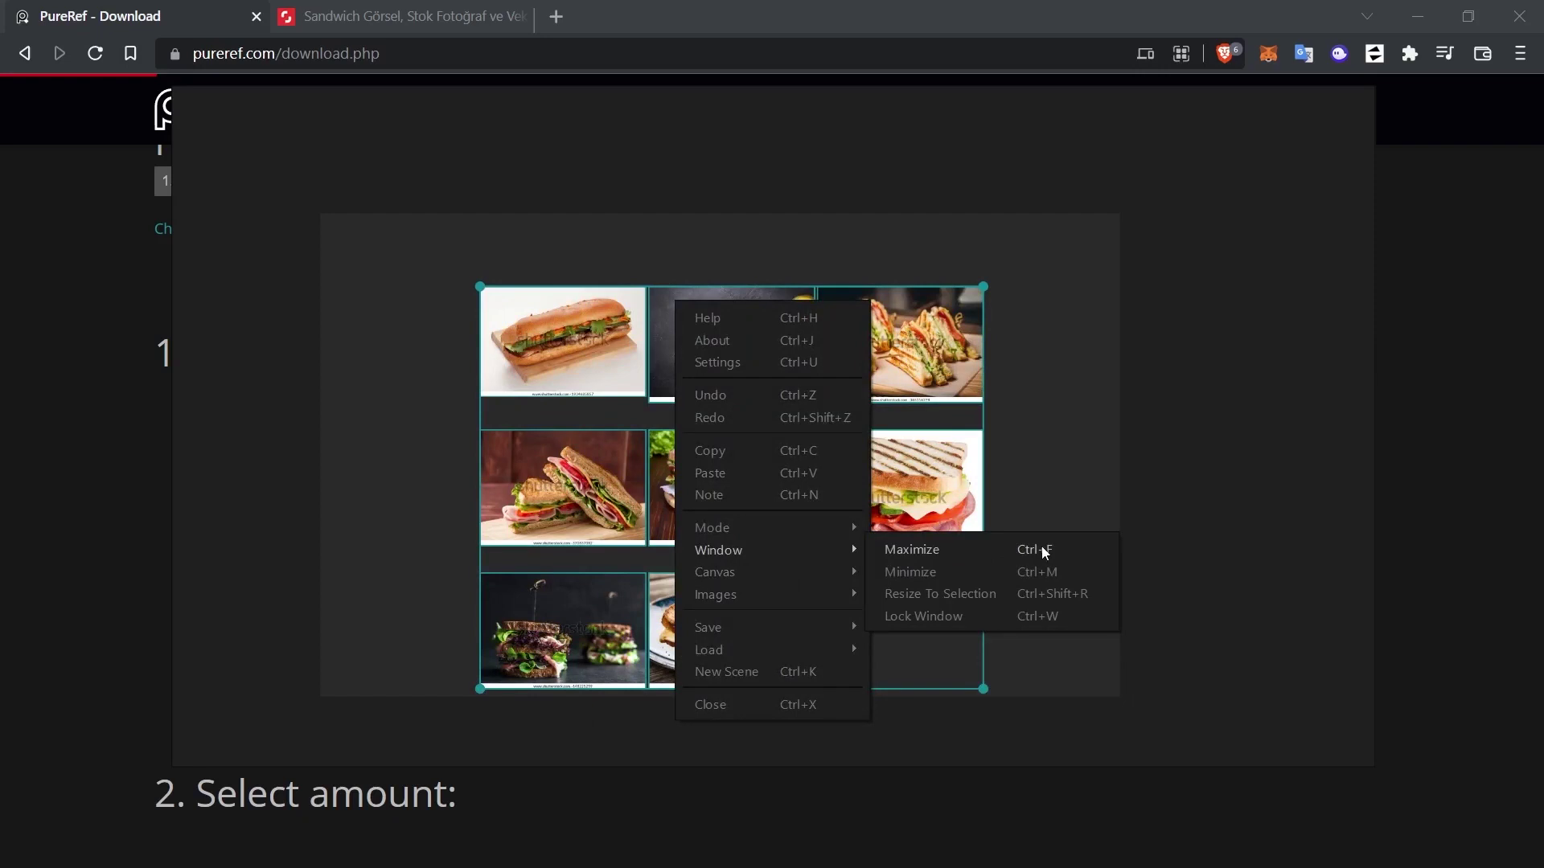
pyautogui.click(1055, 545)
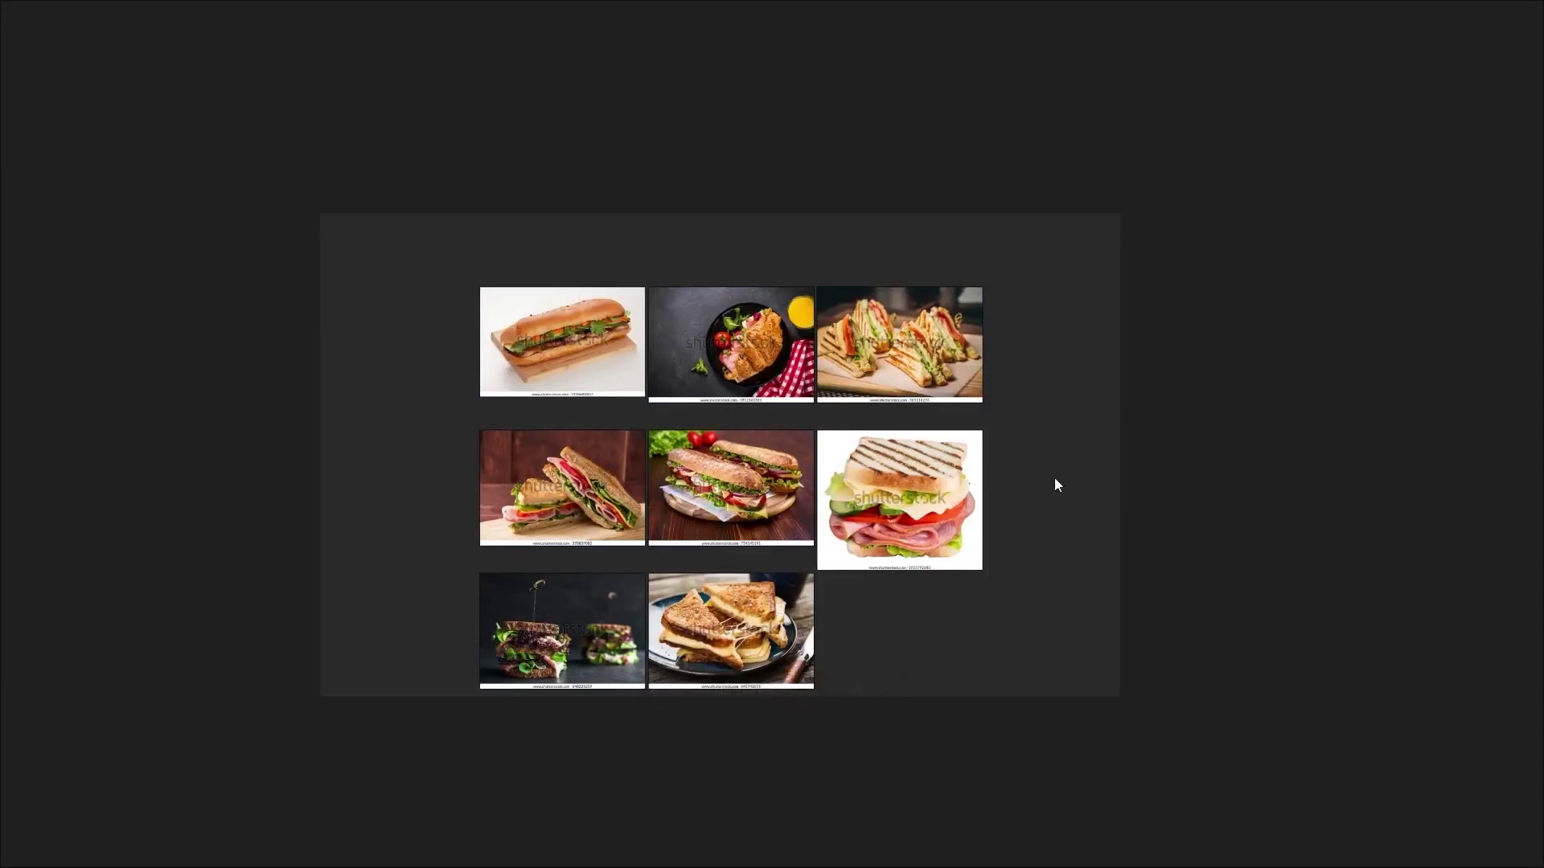
pyautogui.hotkey('ctrl', 'f')
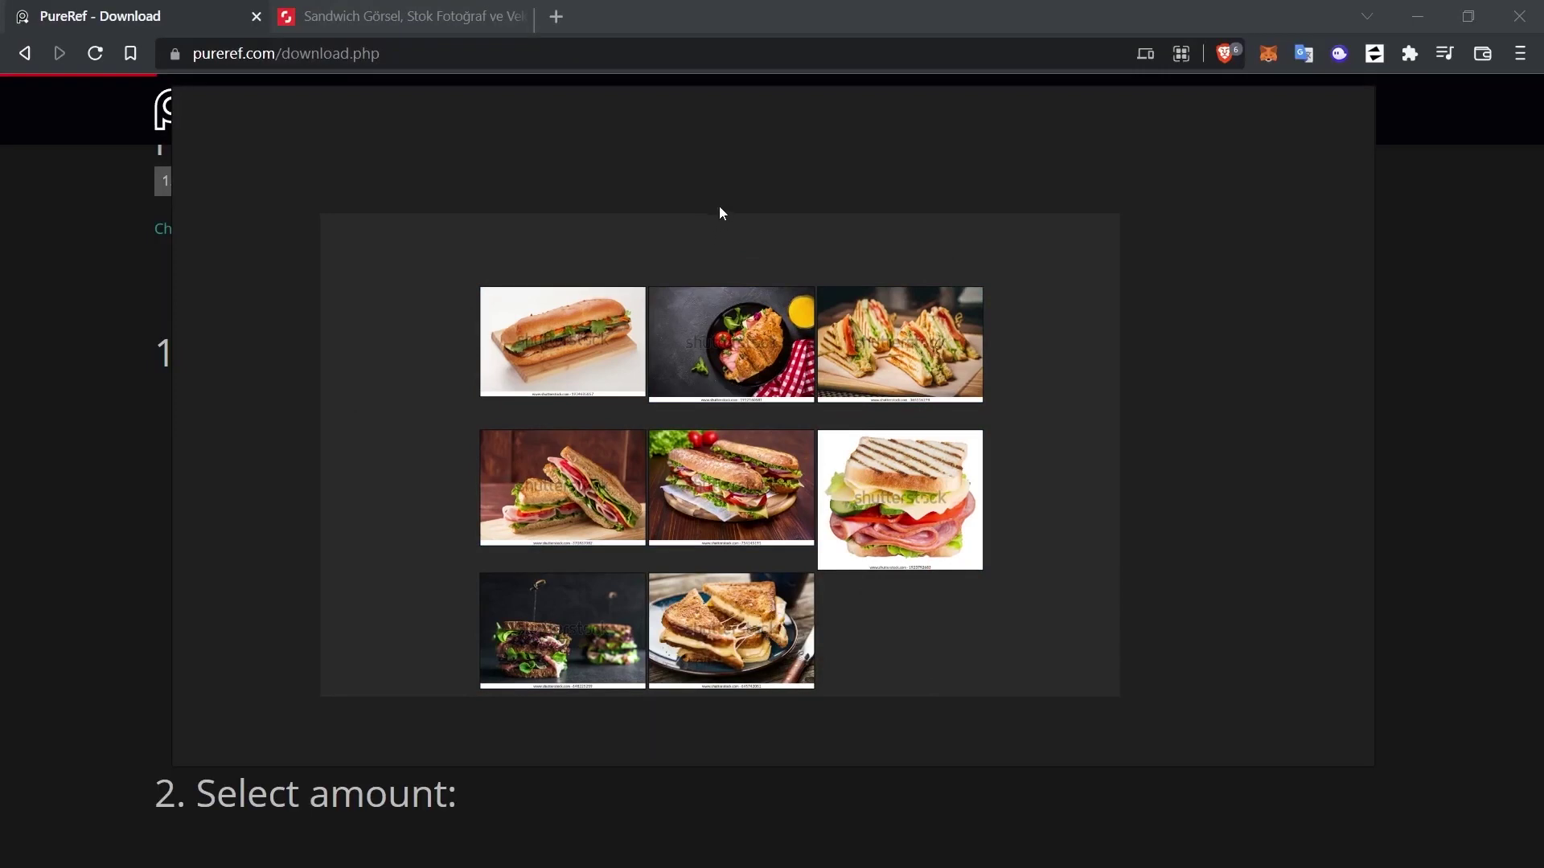
pyautogui.hotkey('ctrl', 'a')
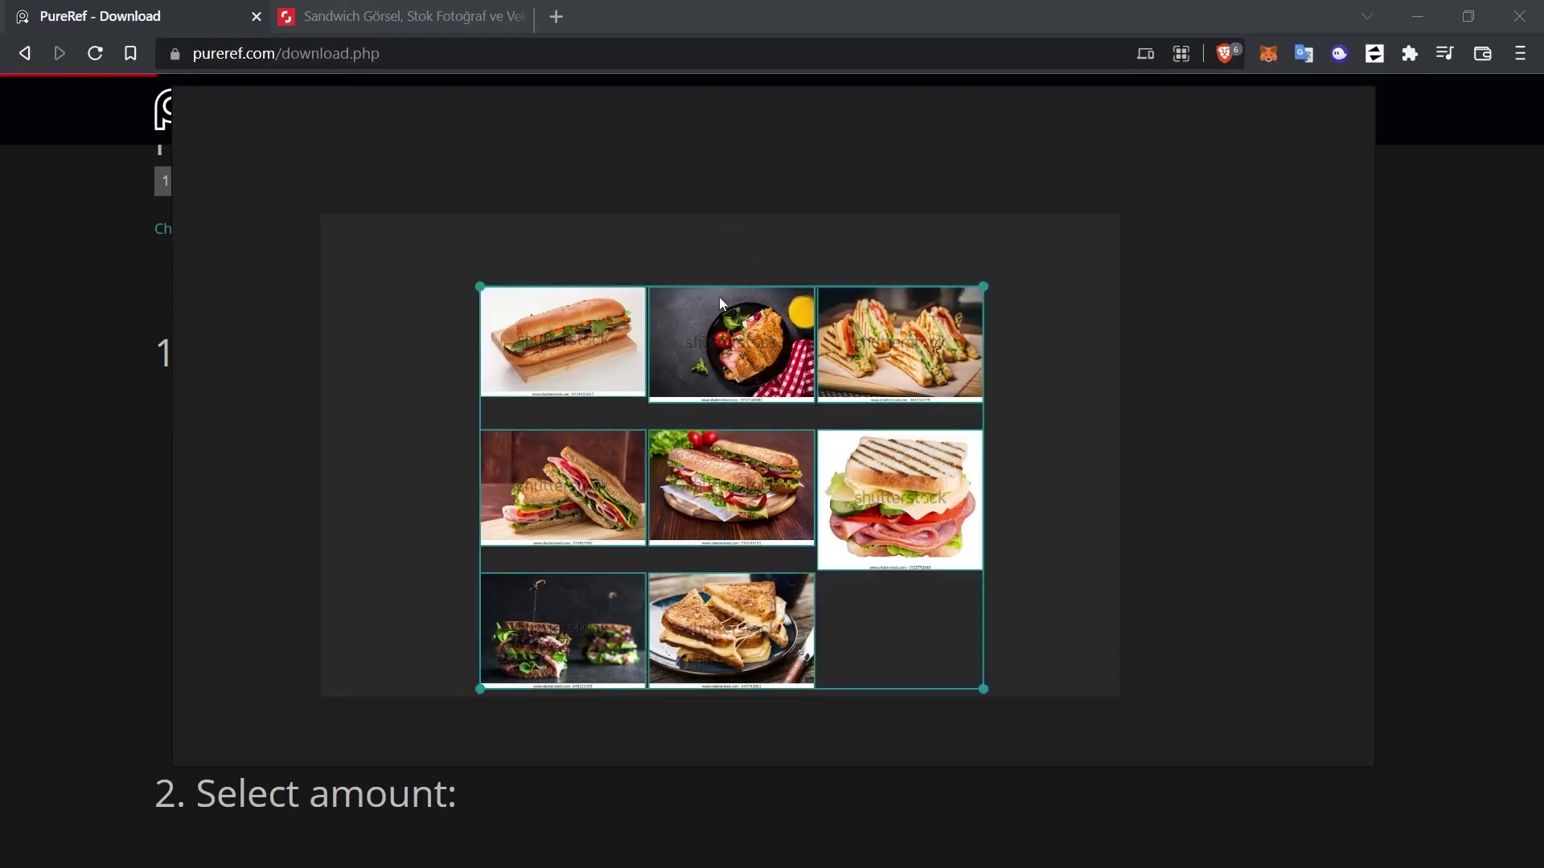
# Align the eight selected images to the Bottom edge.
pyautogui.rightClick(707, 297)
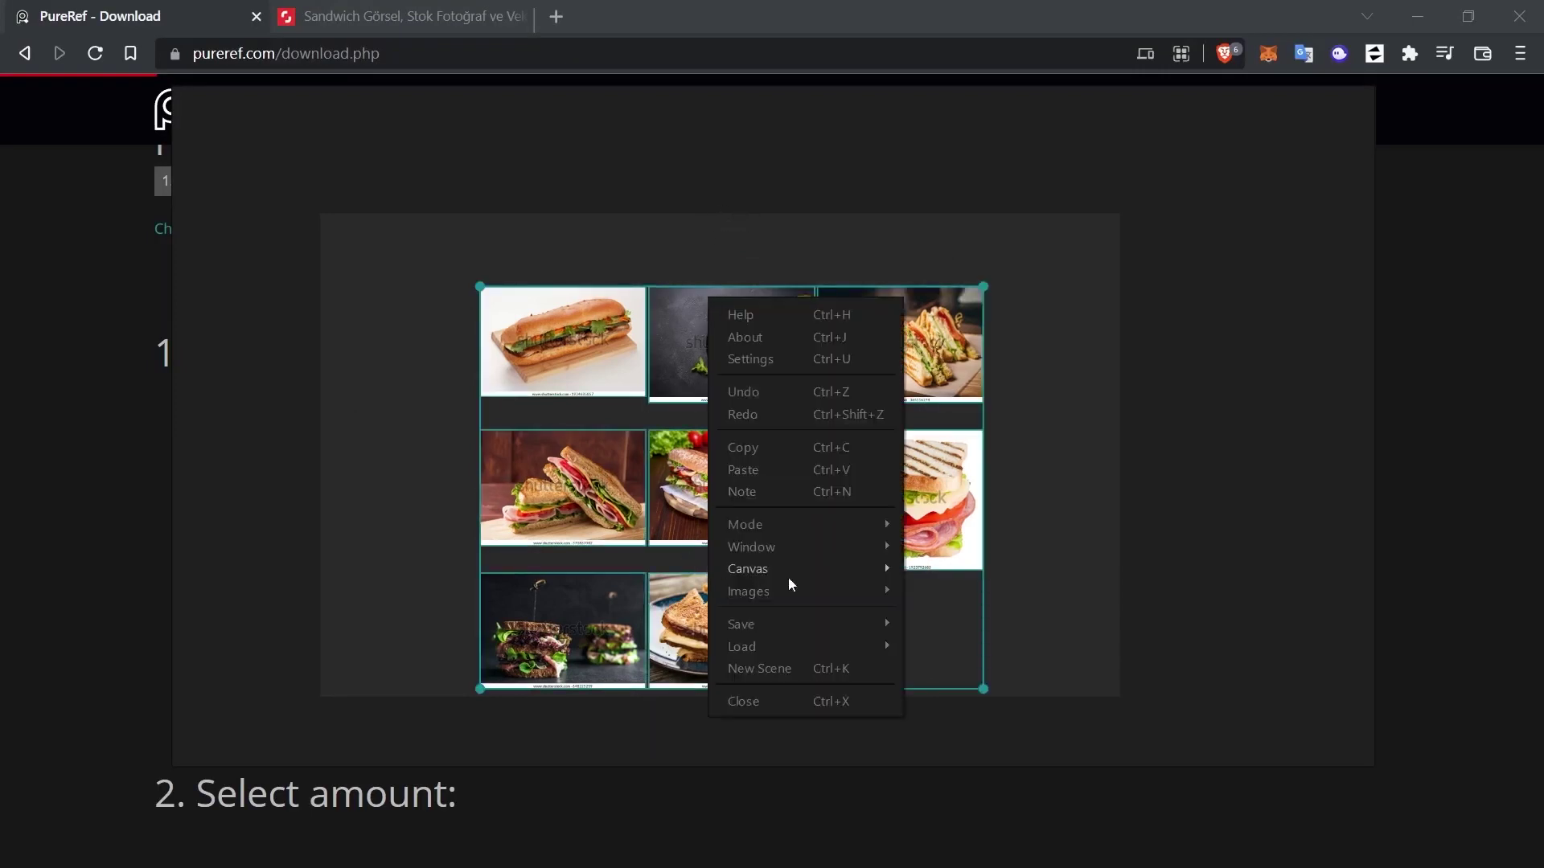
pyautogui.moveTo(946, 664)
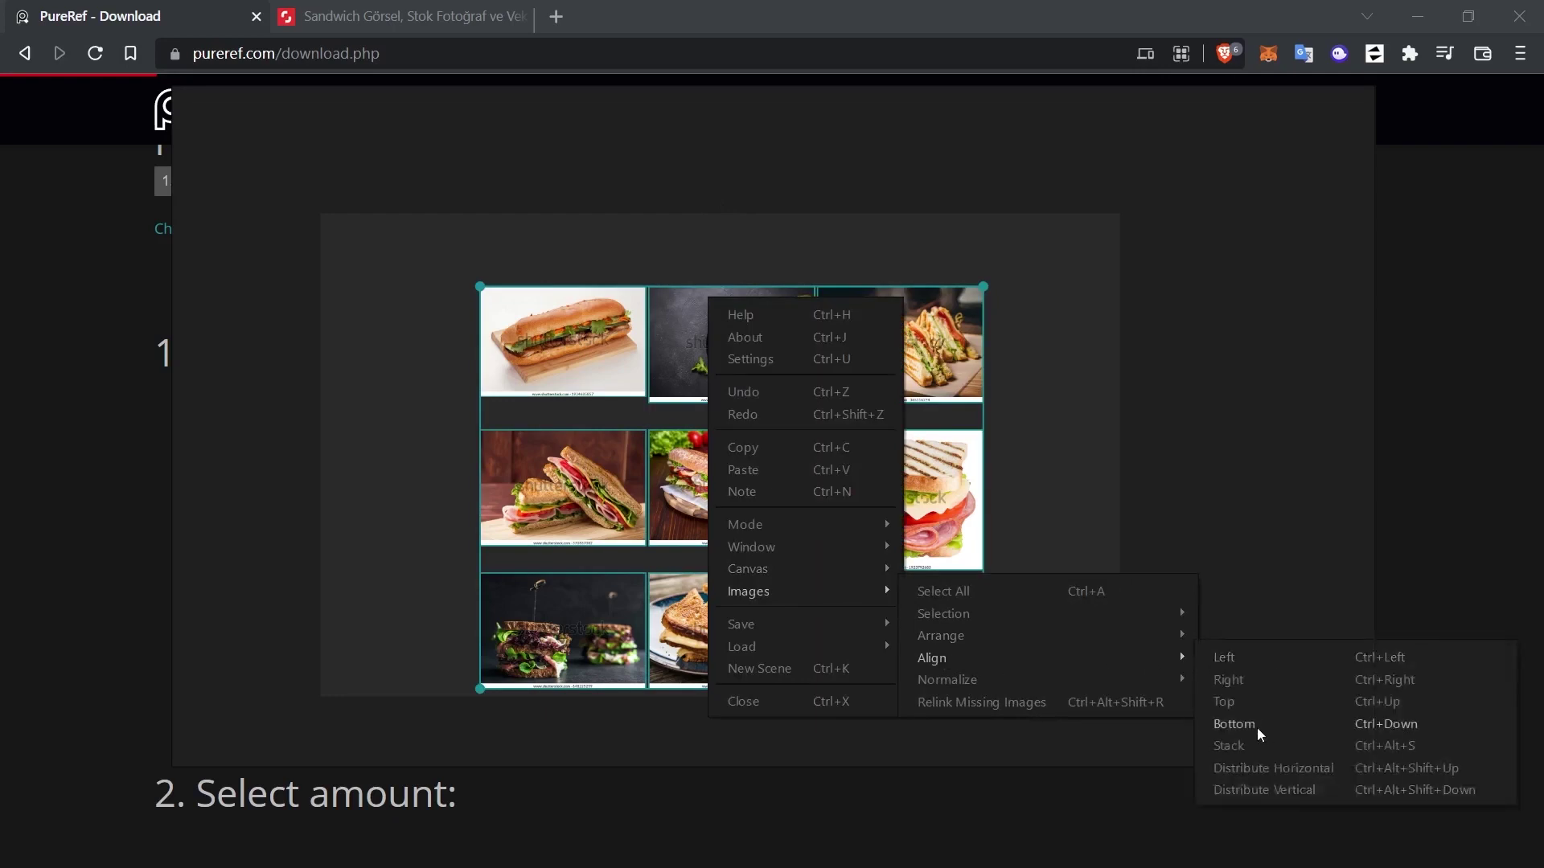
pyautogui.click(1235, 666)
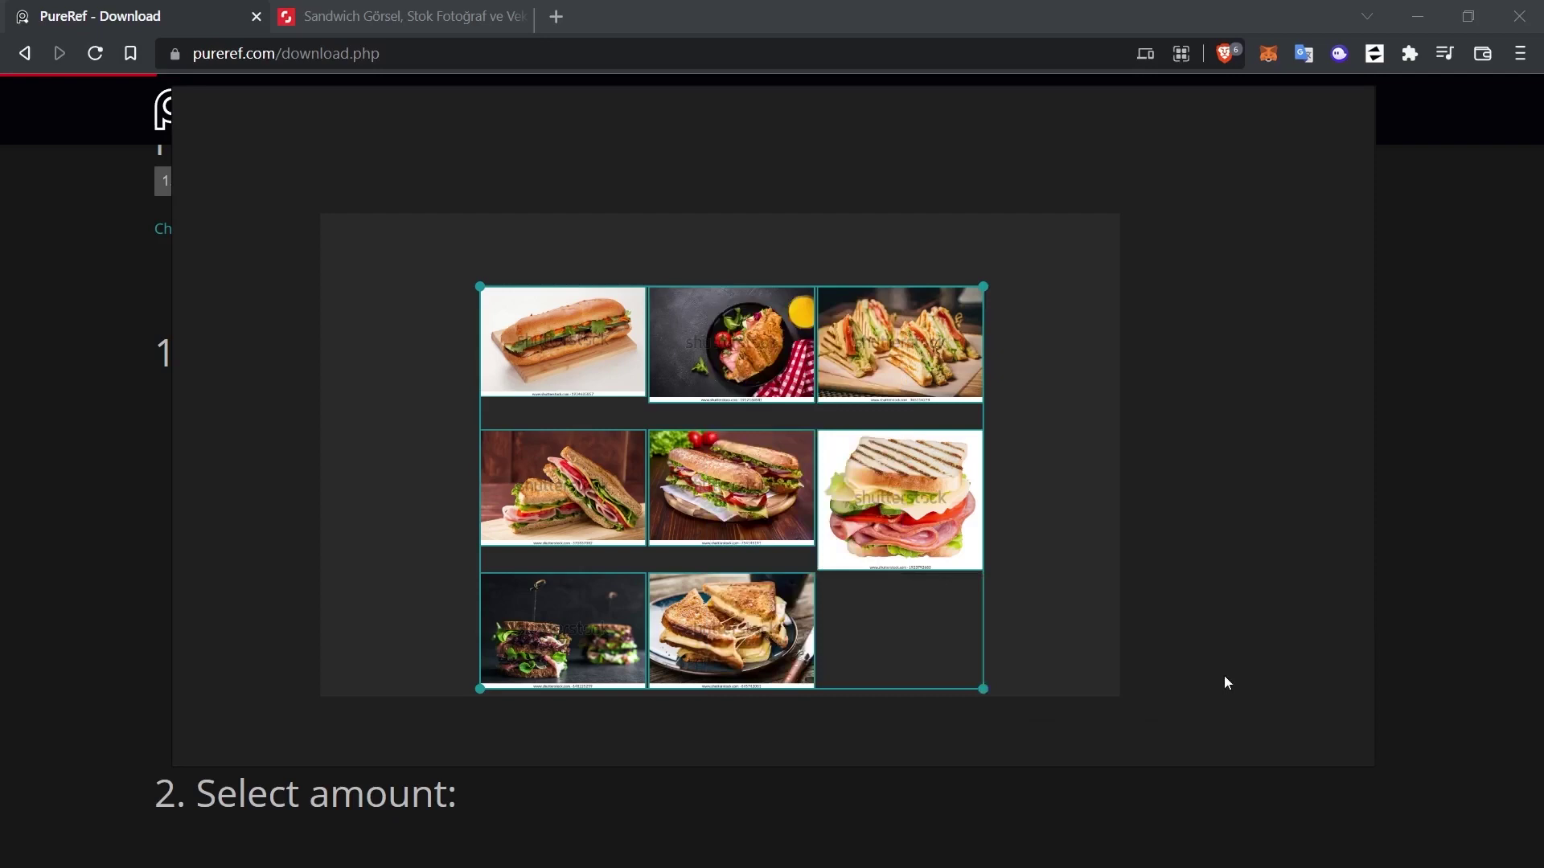
# Apply a second Images > Align option to pack the images into compact rows.
pyautogui.rightClick(722, 303)
pyautogui.moveTo(859, 597)
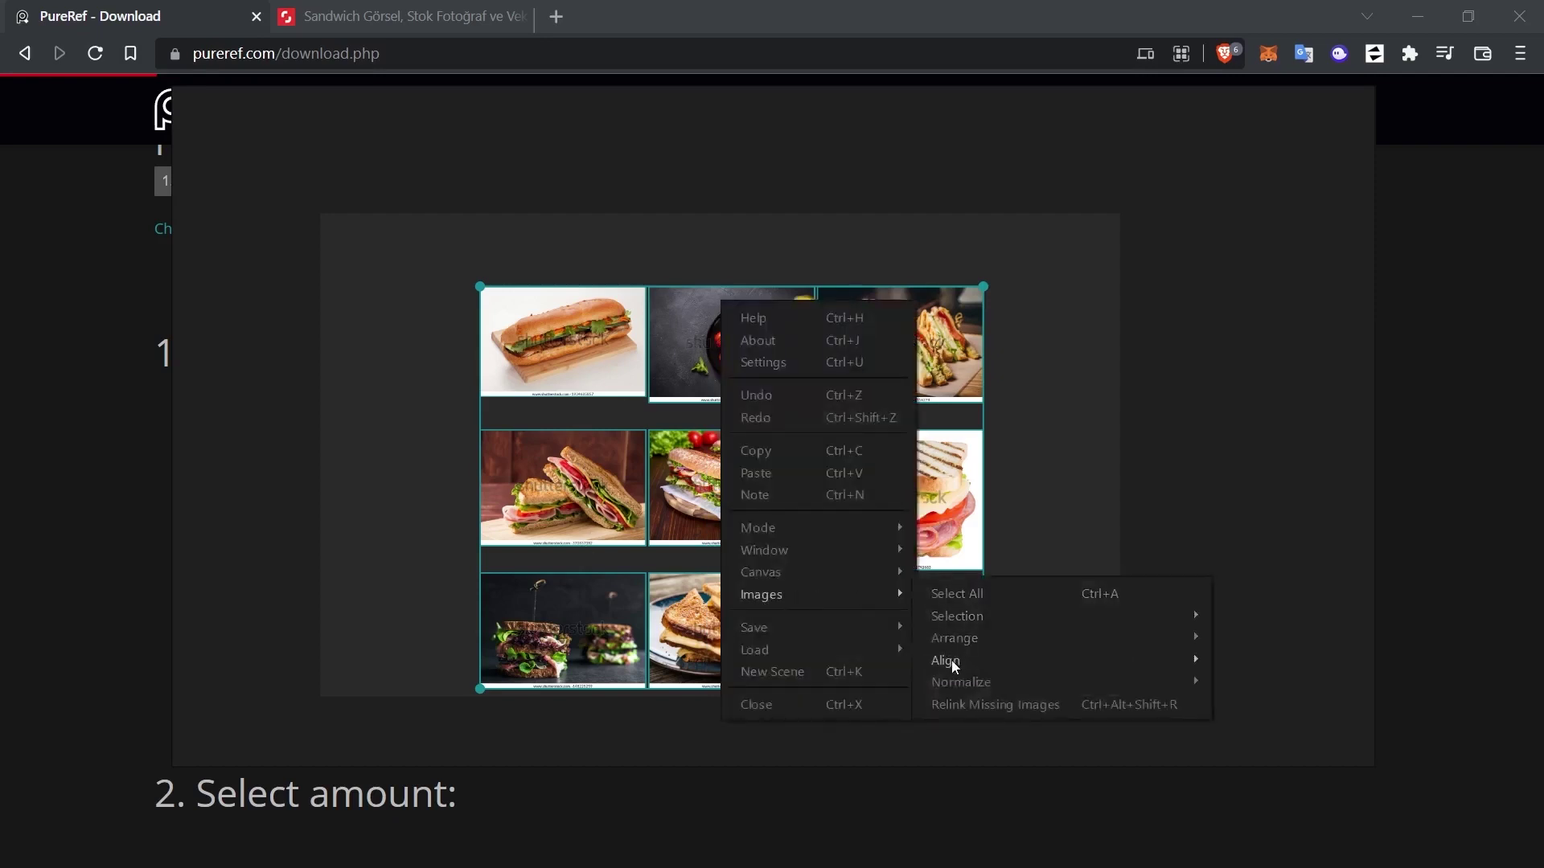
pyautogui.moveTo(952, 664)
pyautogui.click(1252, 705)
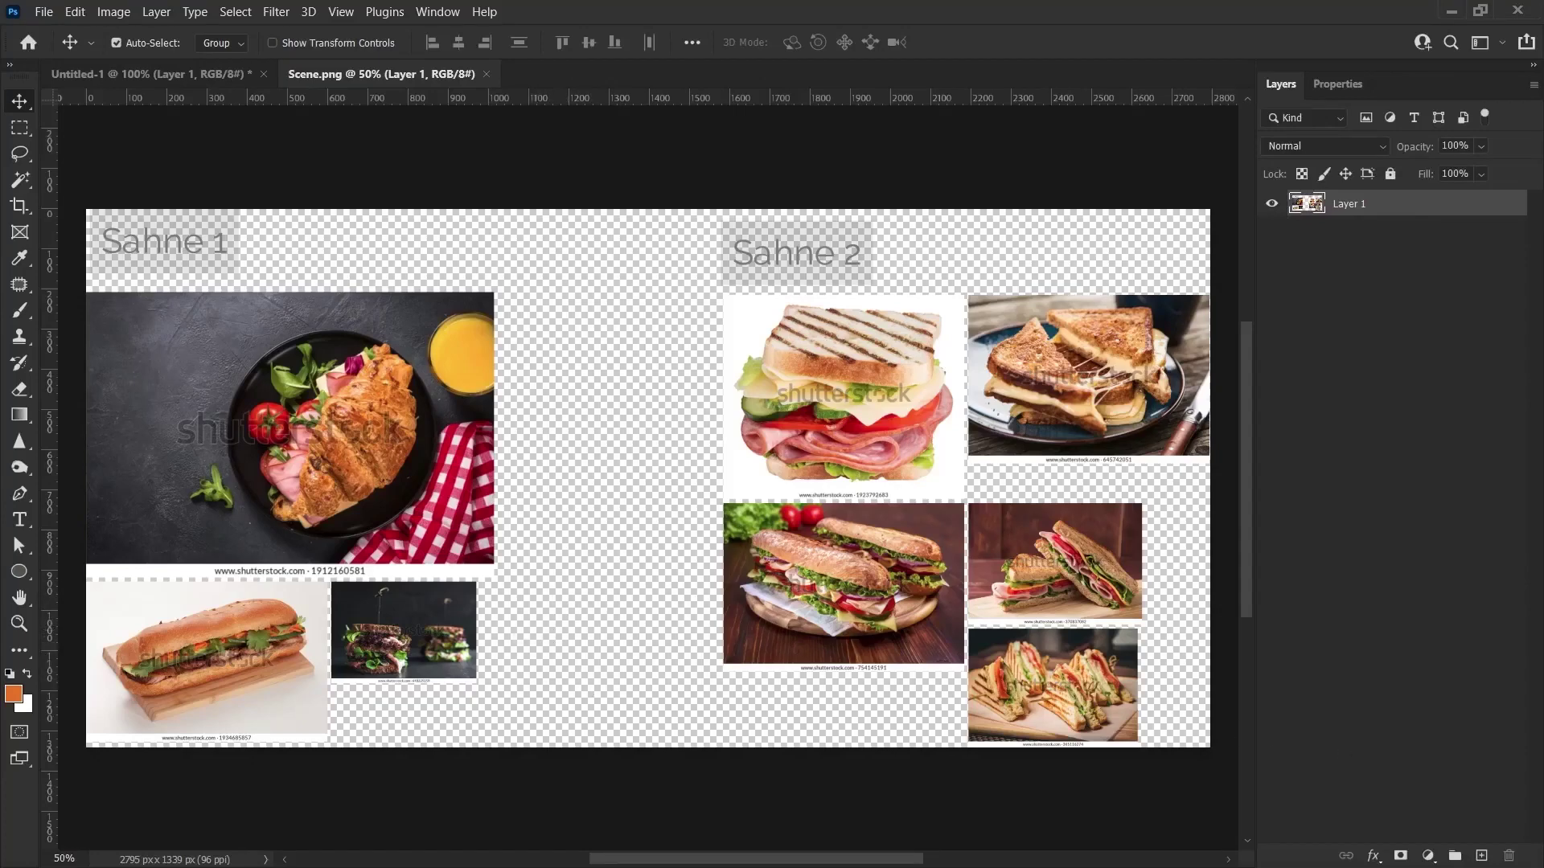
# Add a new layer below the collage, fill it with white, and close Scene.png.
pyautogui.click(1481, 856)
pyautogui.hotkey('ctrl', '[')
pyautogui.hotkey('ctrl', 'BackSpace')
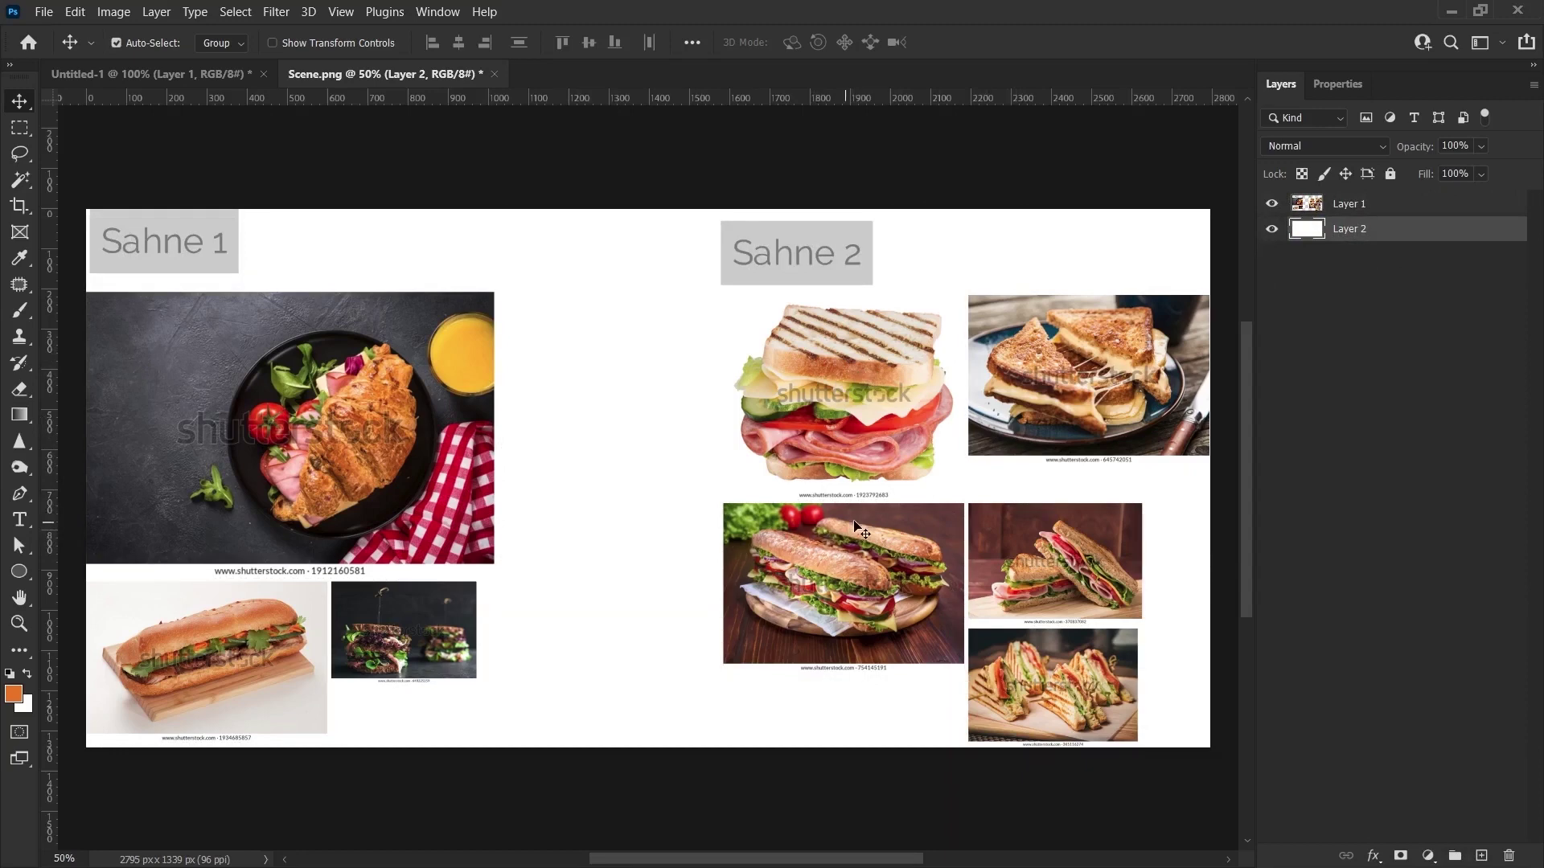
pyautogui.hotkey('ctrl', 'w')
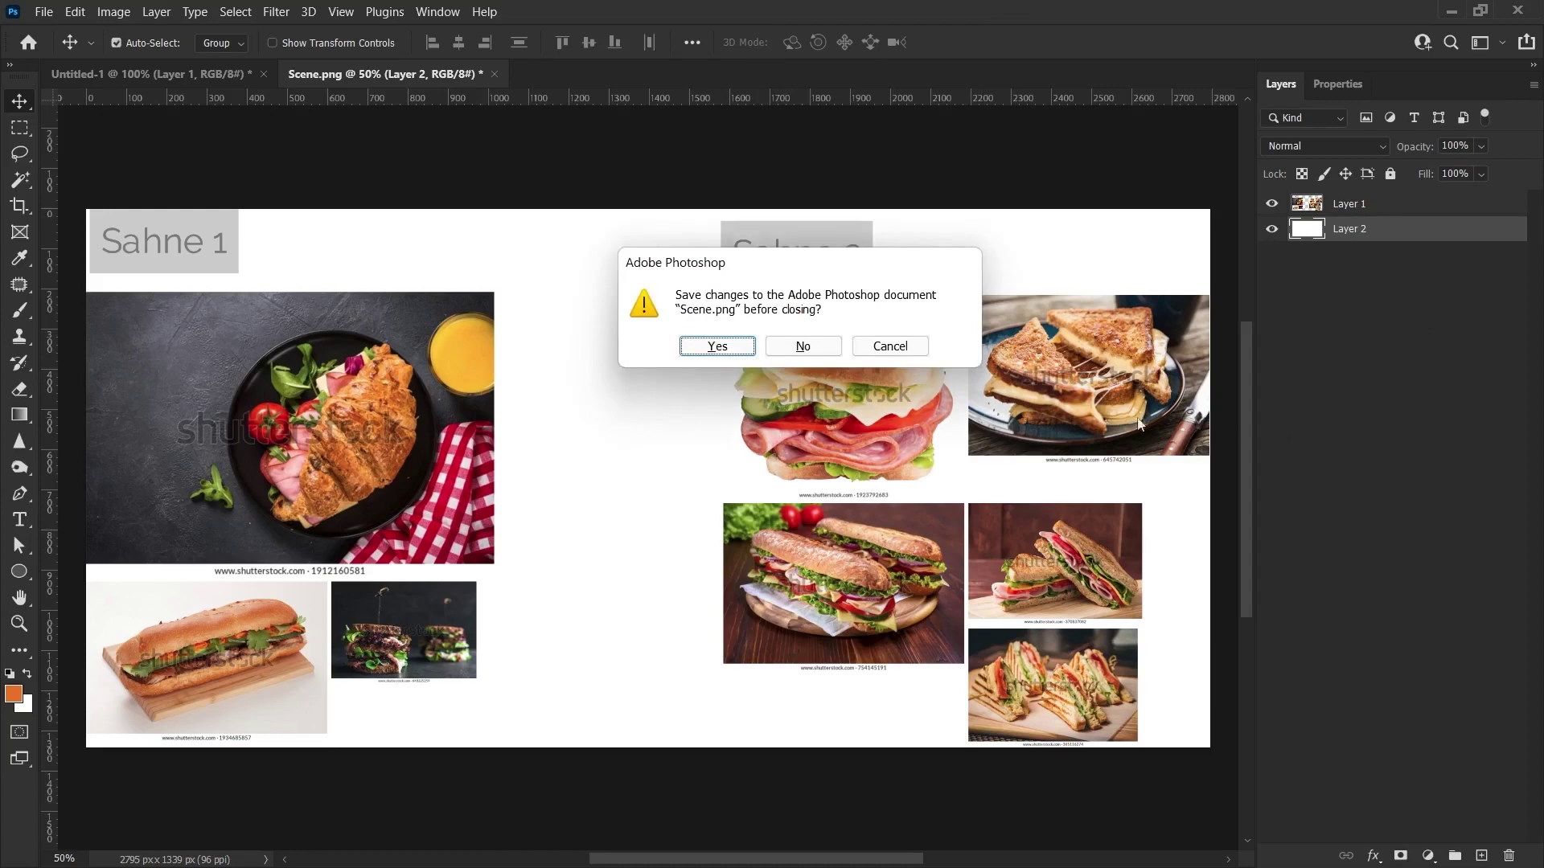
# Discard the Scene.png changes, select all images in both groups, and normalize them to equal height.
pyautogui.click(801, 346)
pyautogui.moveTo(930, 398); pyautogui.dragTo(929, 399)
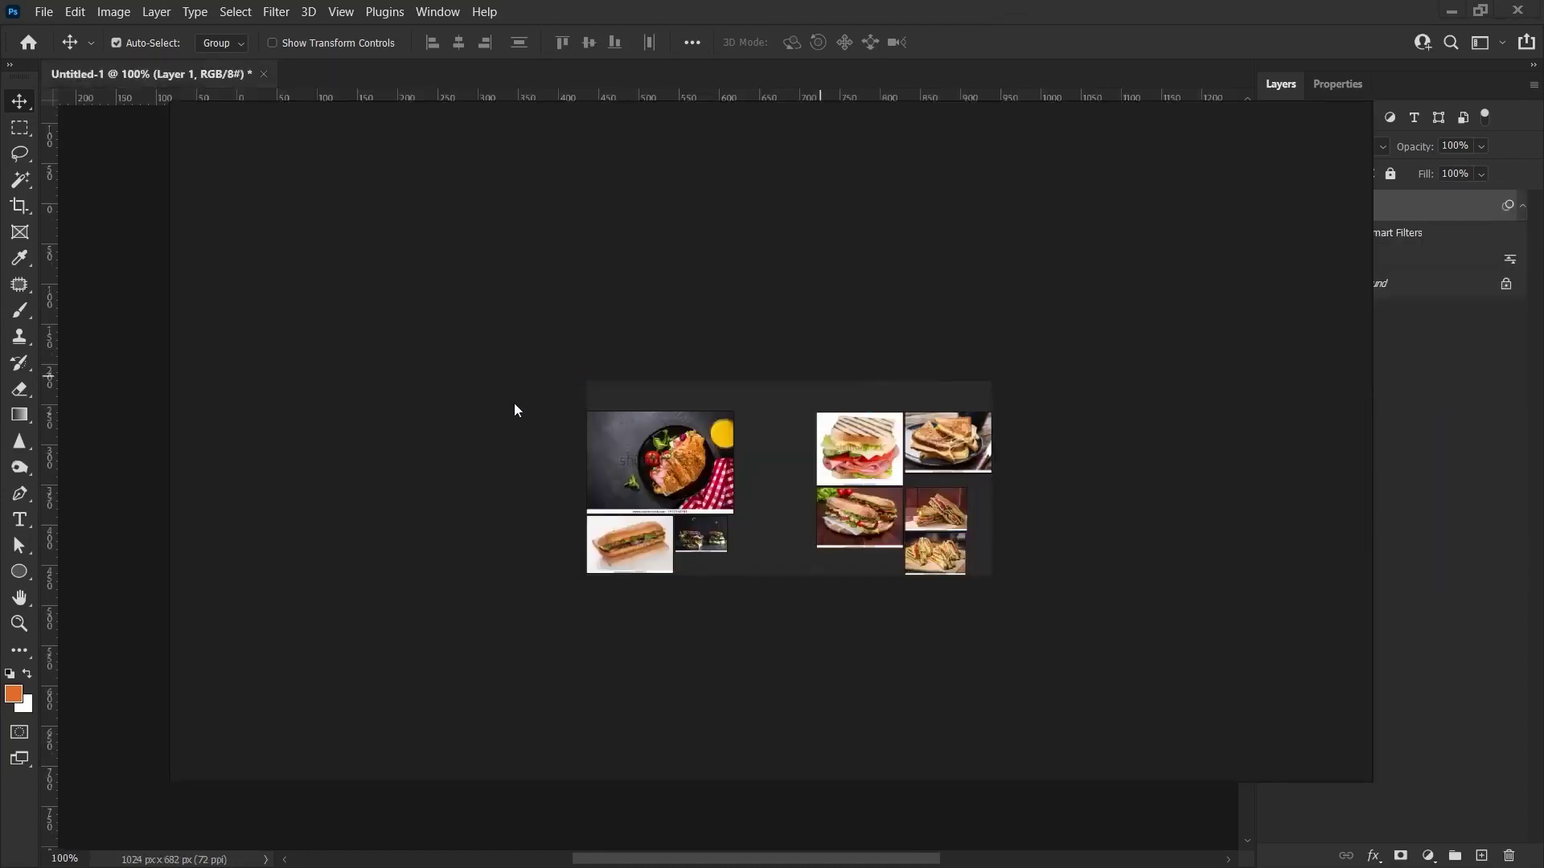
pyautogui.moveTo(508, 396); pyautogui.dragTo(1052, 592)
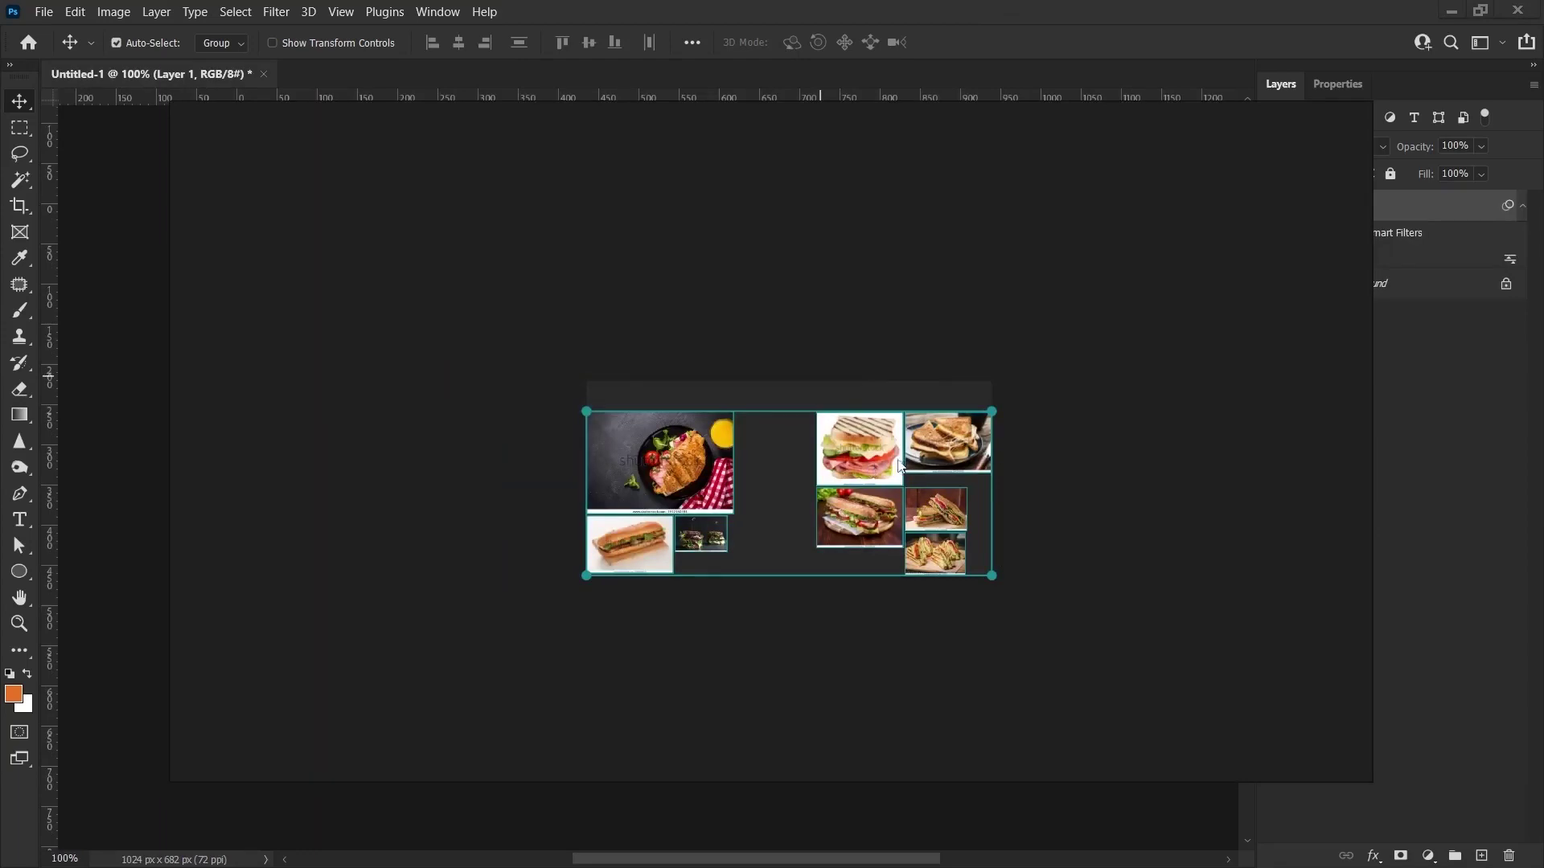
pyautogui.rightClick(832, 428)
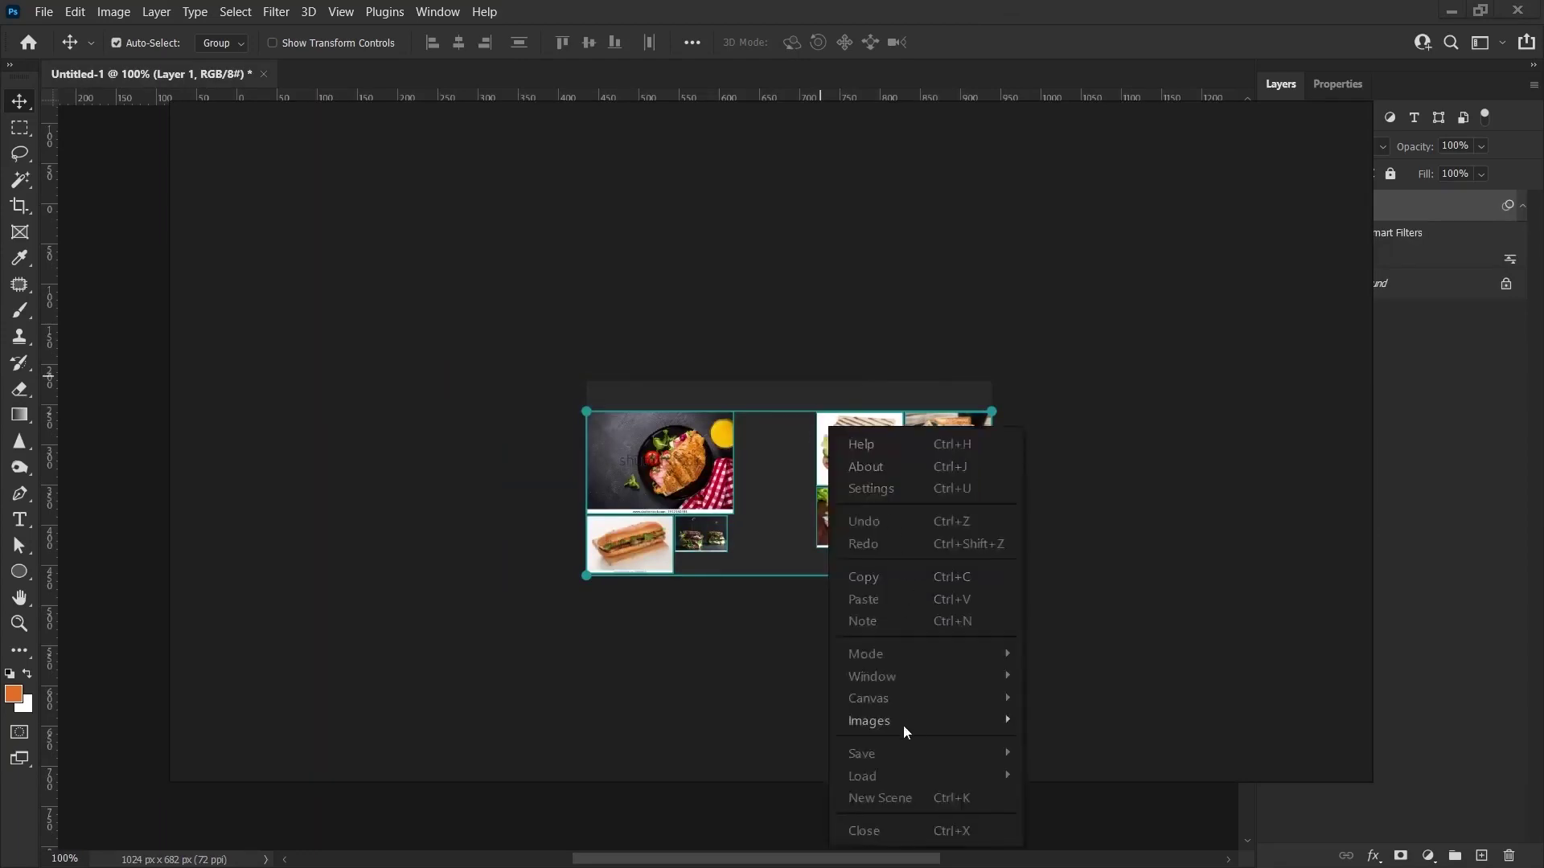
pyautogui.moveTo(904, 724)
pyautogui.moveTo(1060, 808)
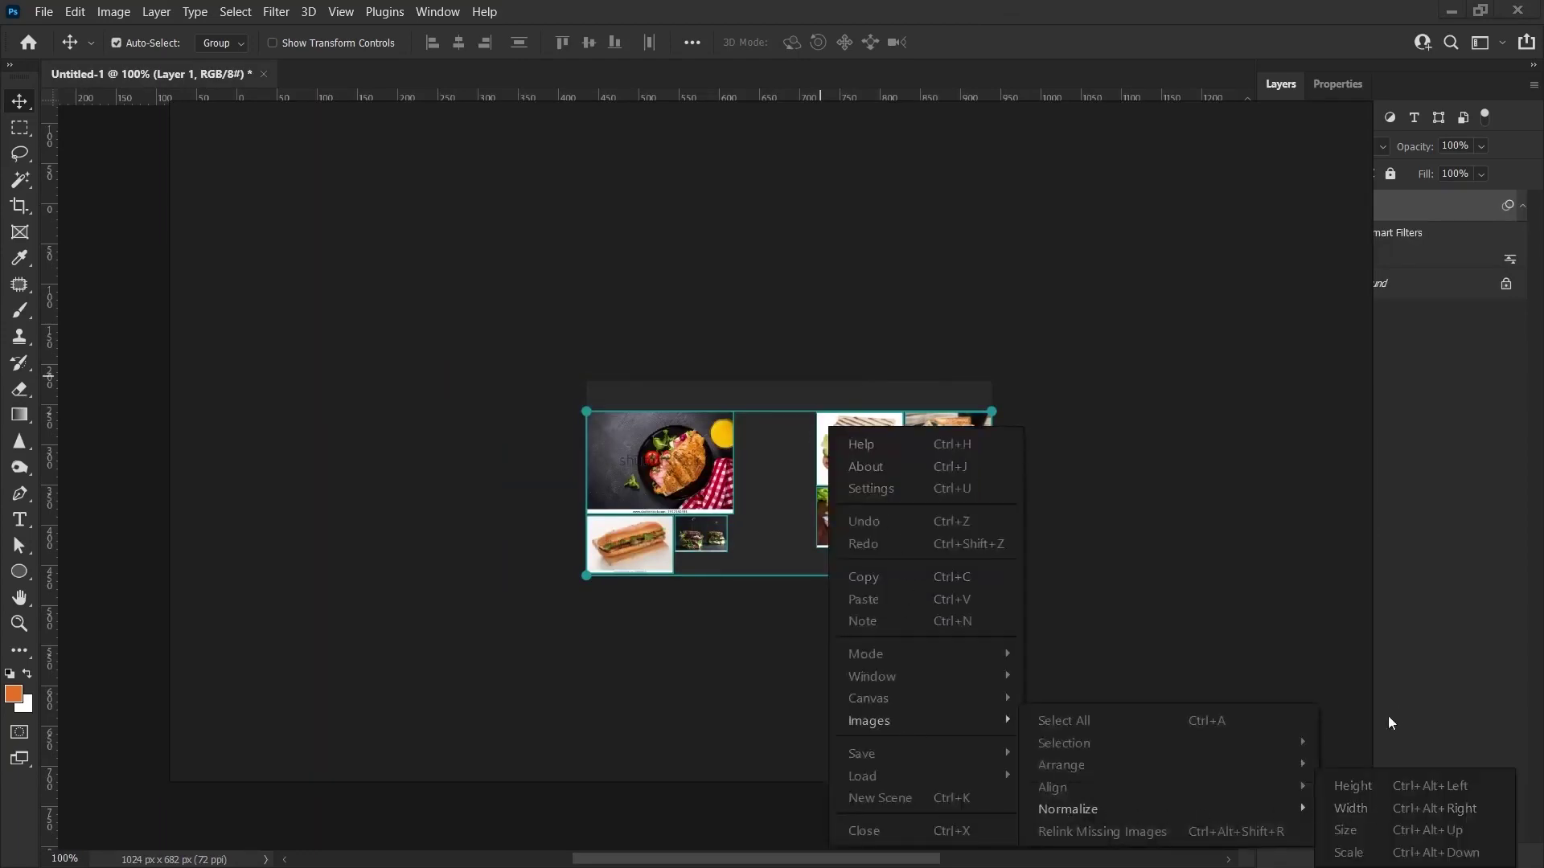
pyautogui.click(1356, 787)
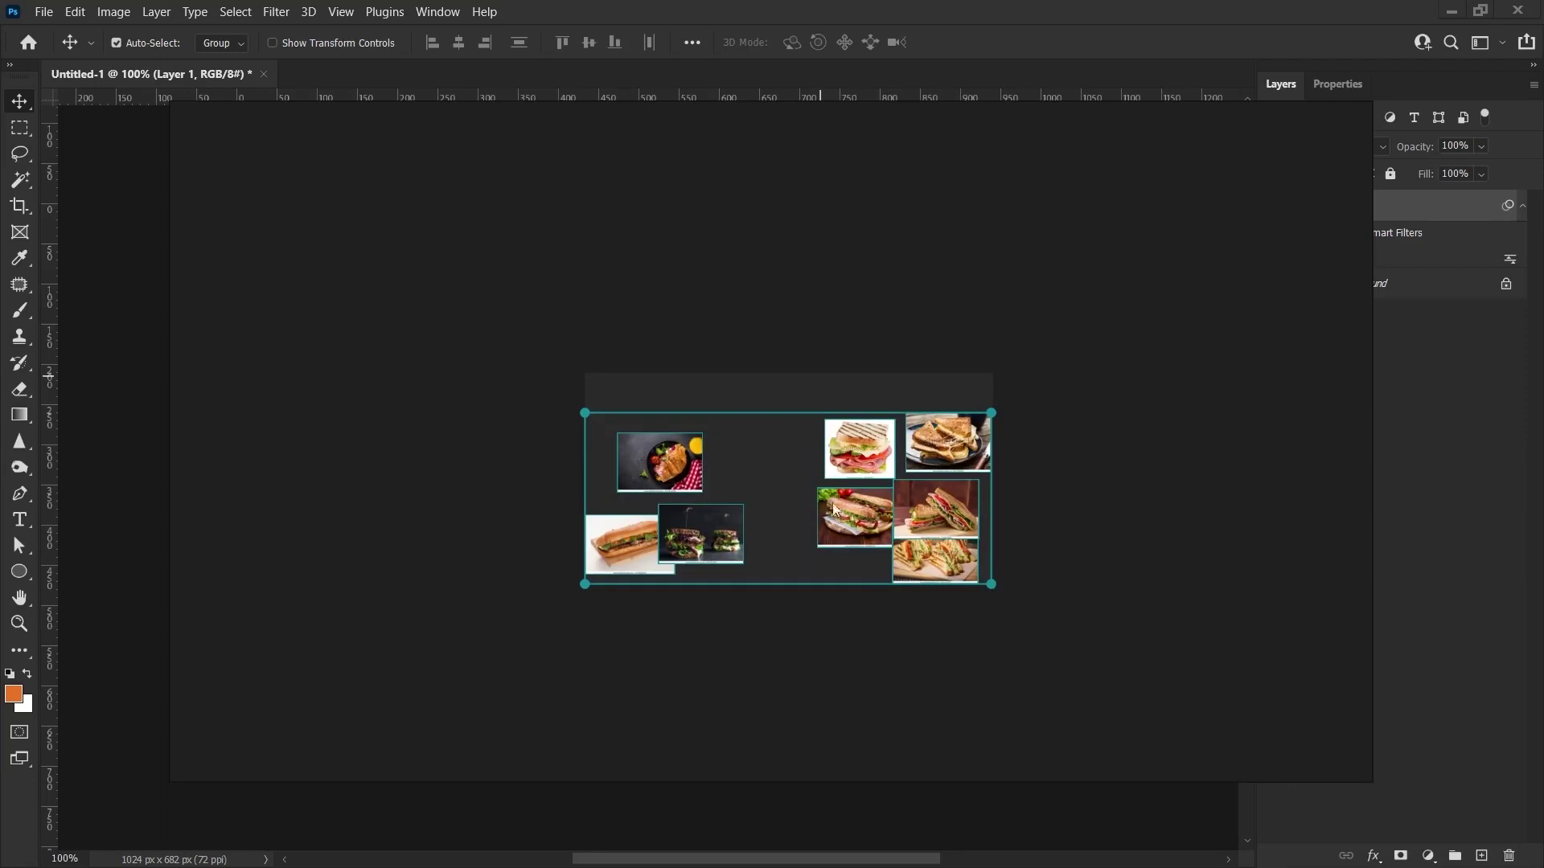
# Arrange the images into an Optimal grid and try moving a bottom-row image right.
pyautogui.rightClick(903, 511)
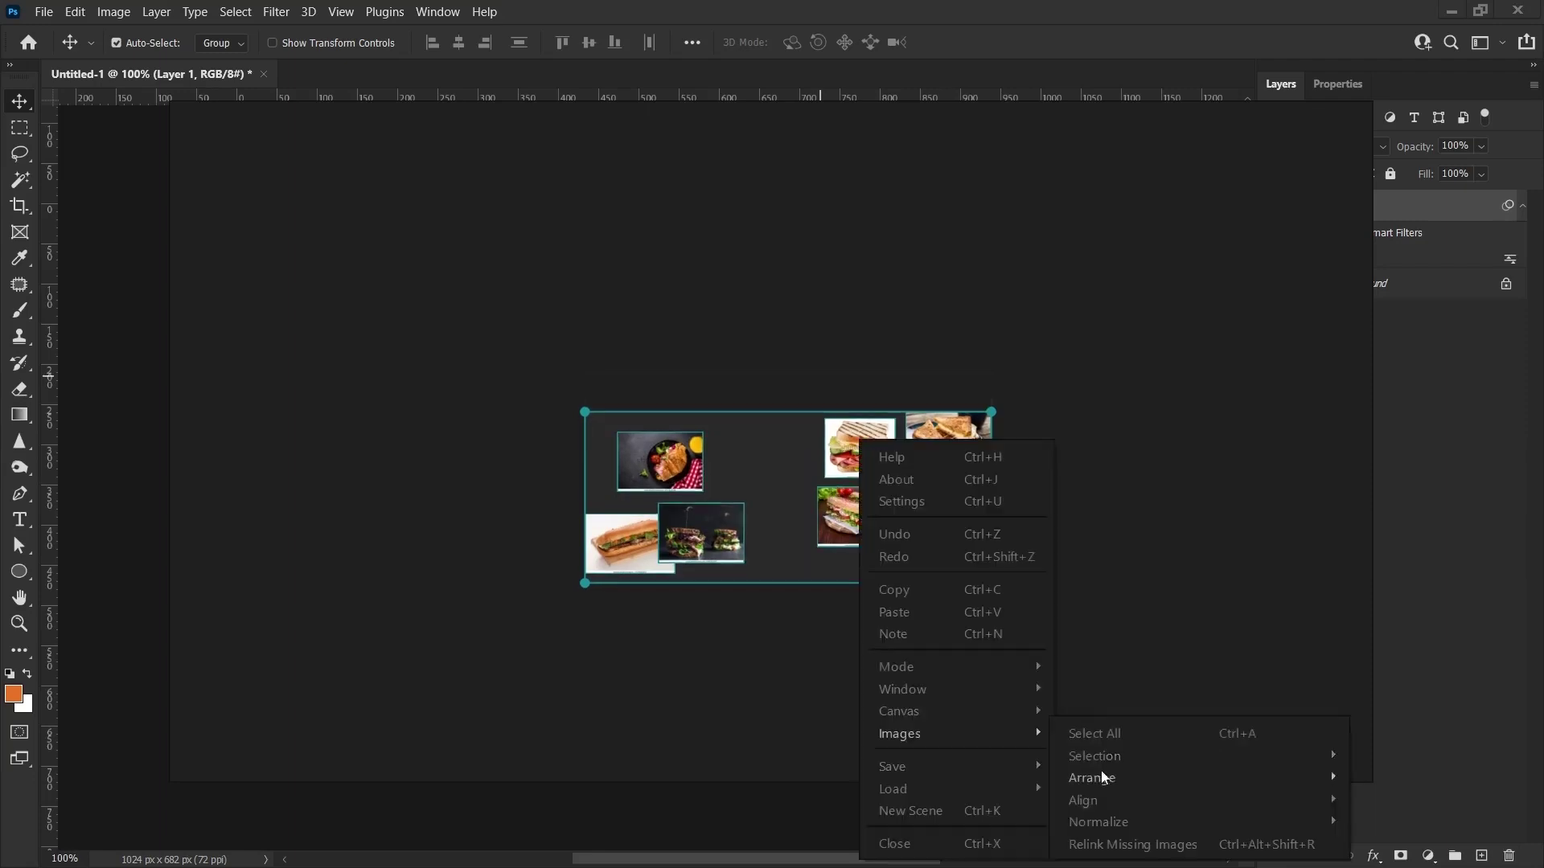
pyautogui.moveTo(1109, 776)
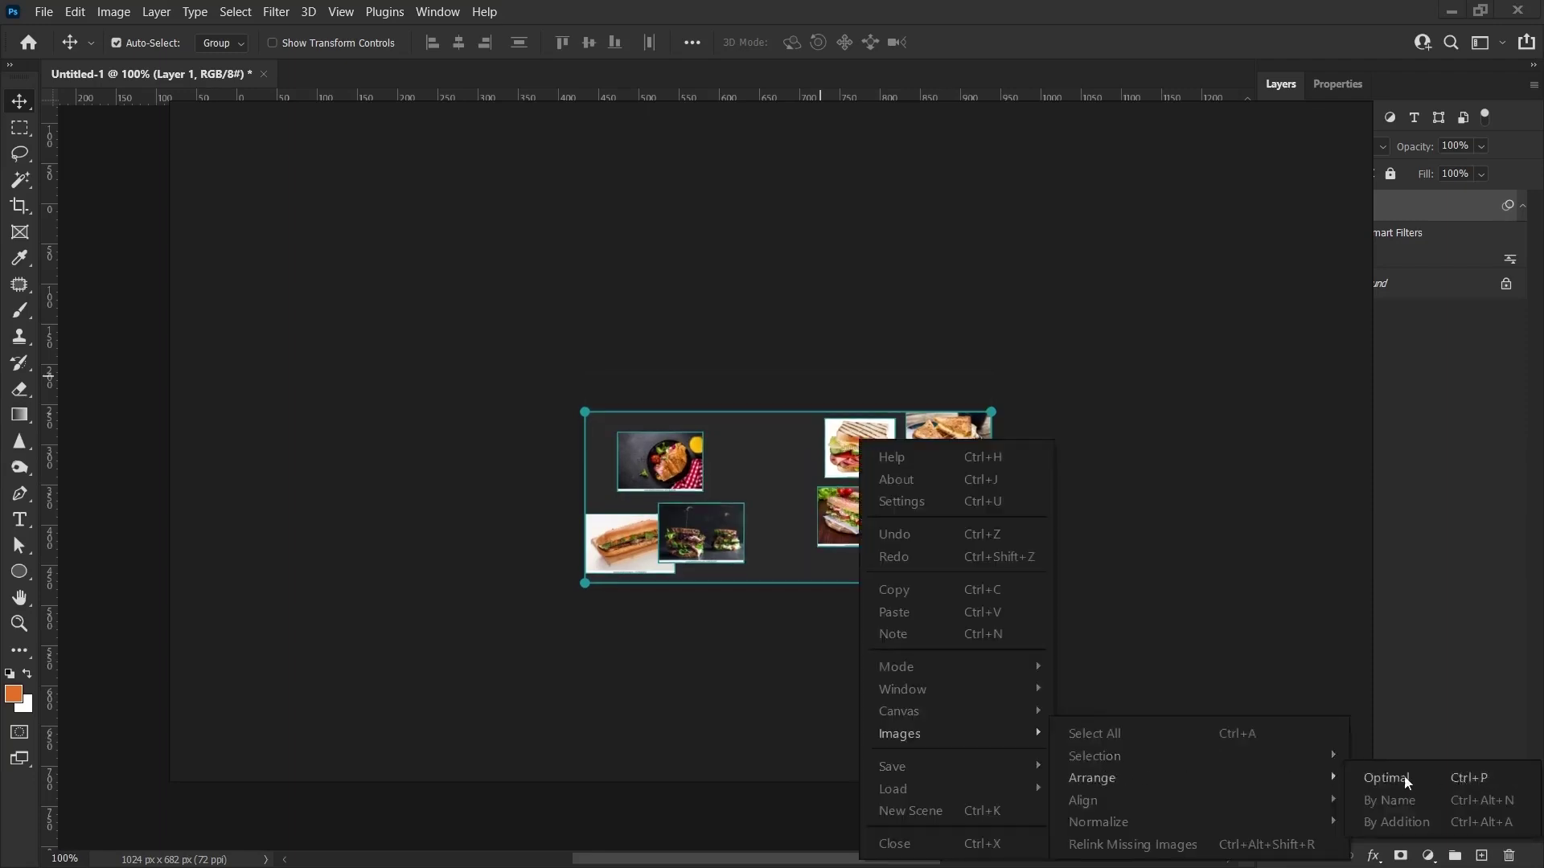
pyautogui.rightClick(697, 249)
pyautogui.click(689, 506)
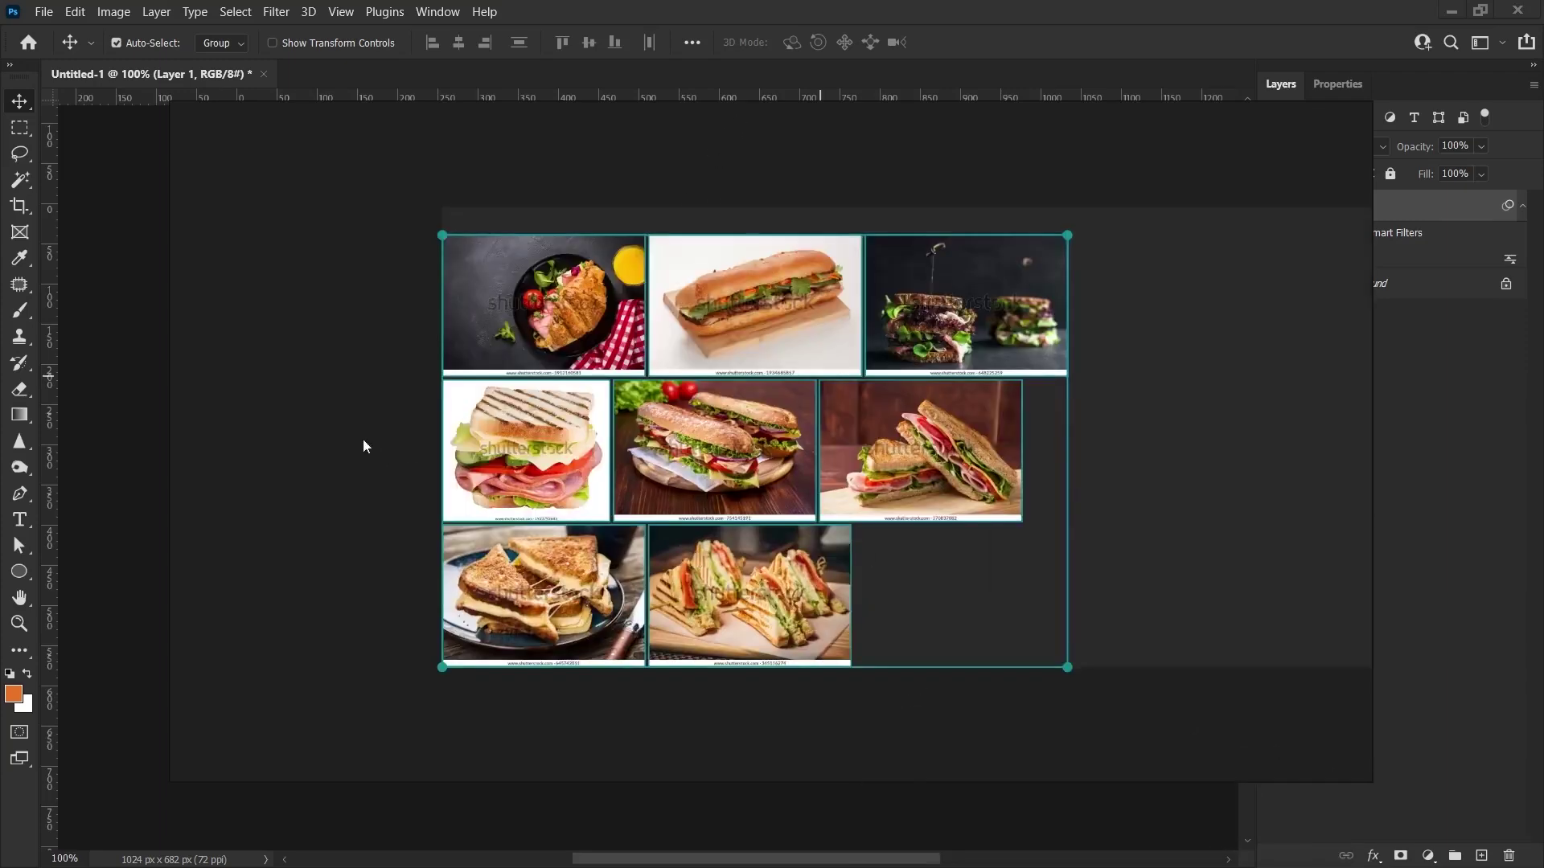
pyautogui.moveTo(750, 595); pyautogui.dragTo(1175, 306)
# Normalize all eight sandwich images to the same width.
pyautogui.rightClick(744, 259)
pyautogui.moveTo(783, 551)
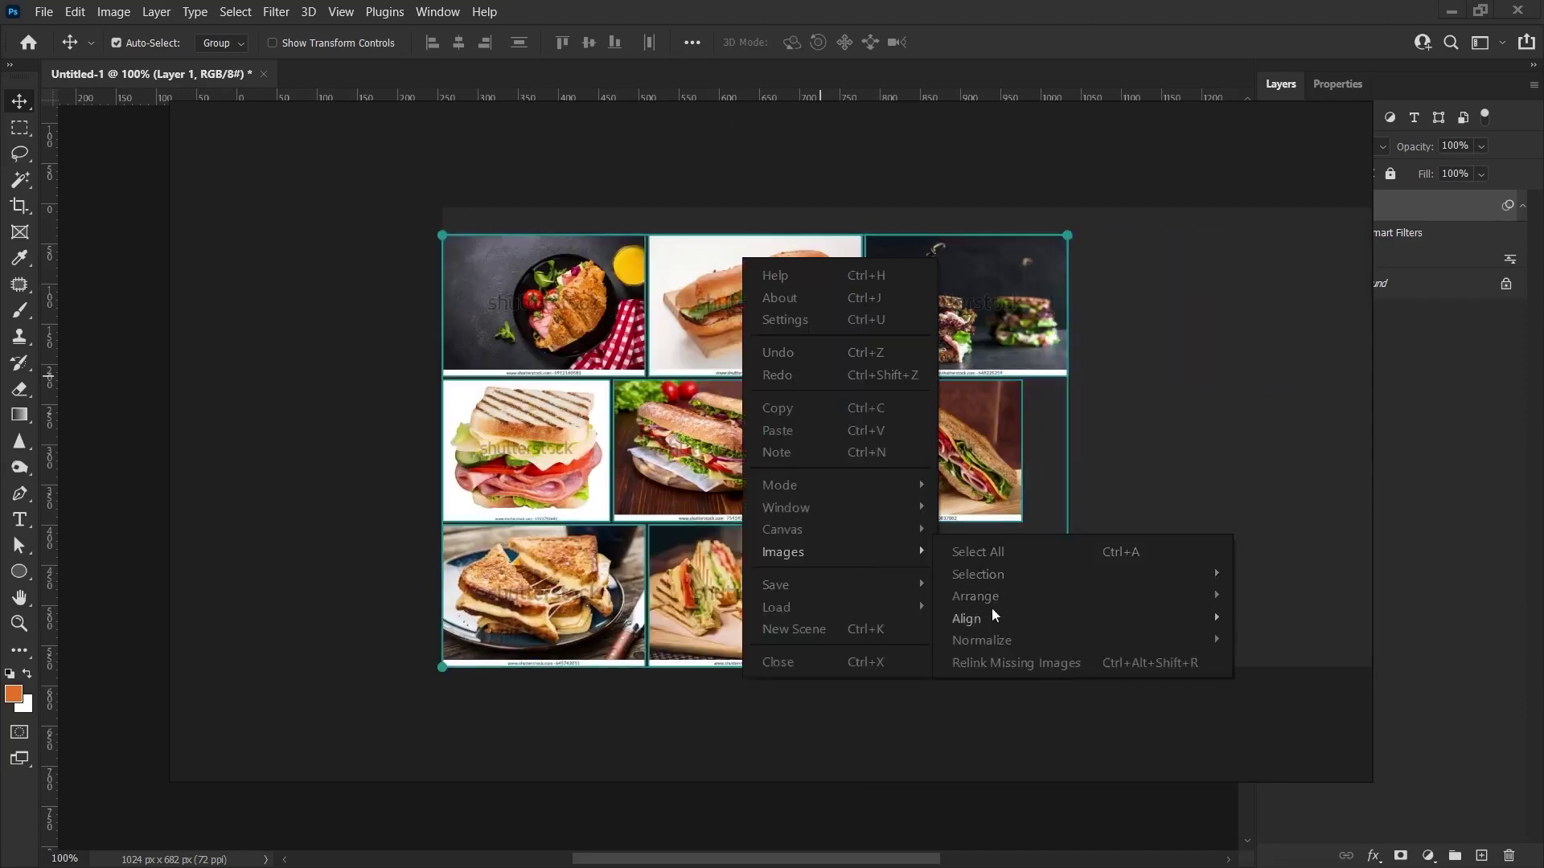
pyautogui.moveTo(994, 641)
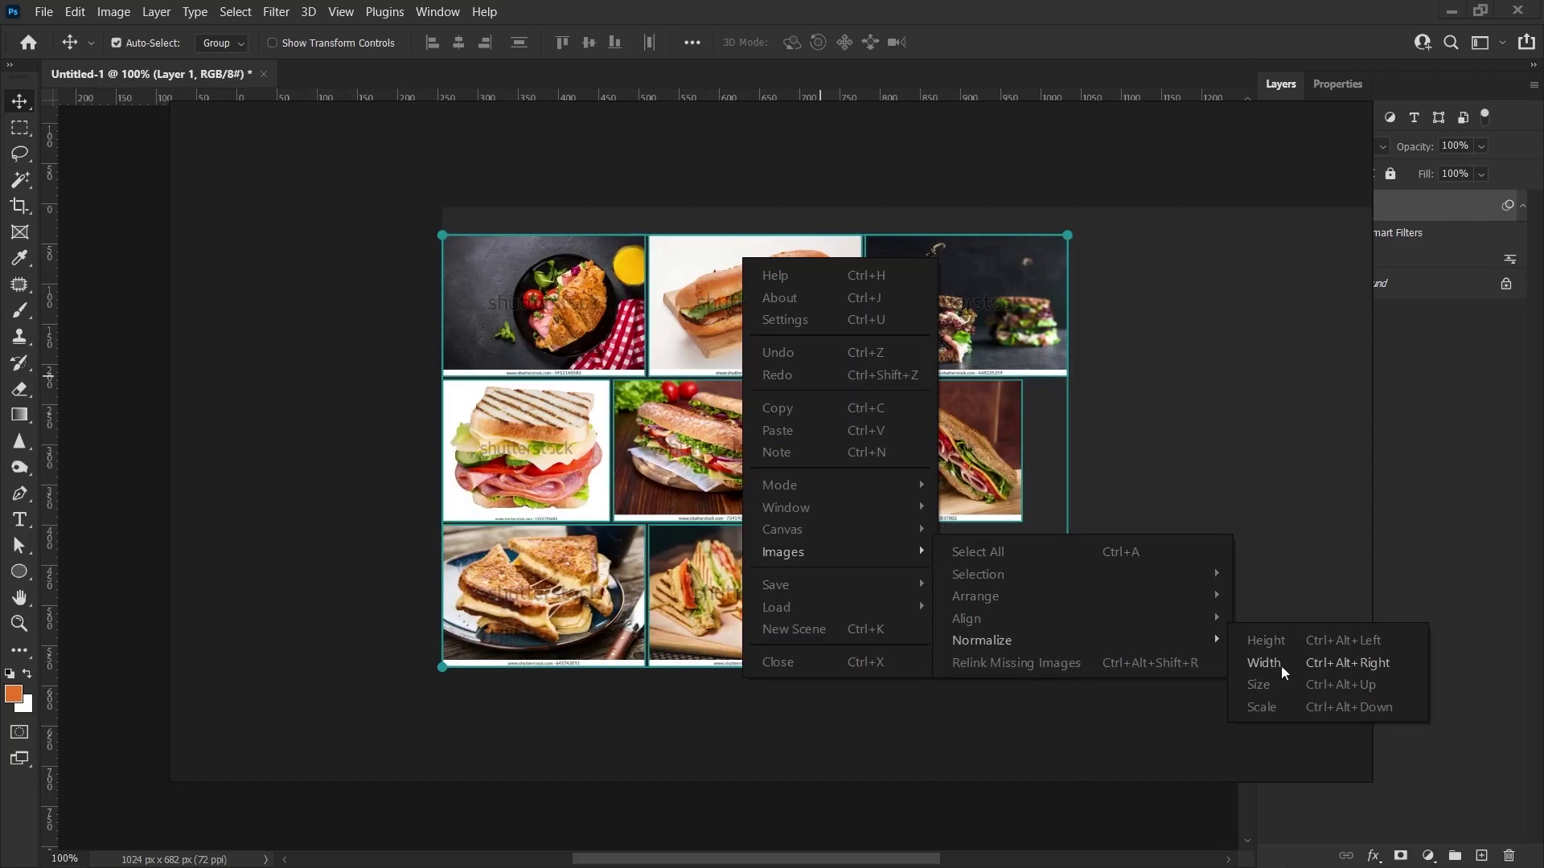
pyautogui.click(1266, 664)
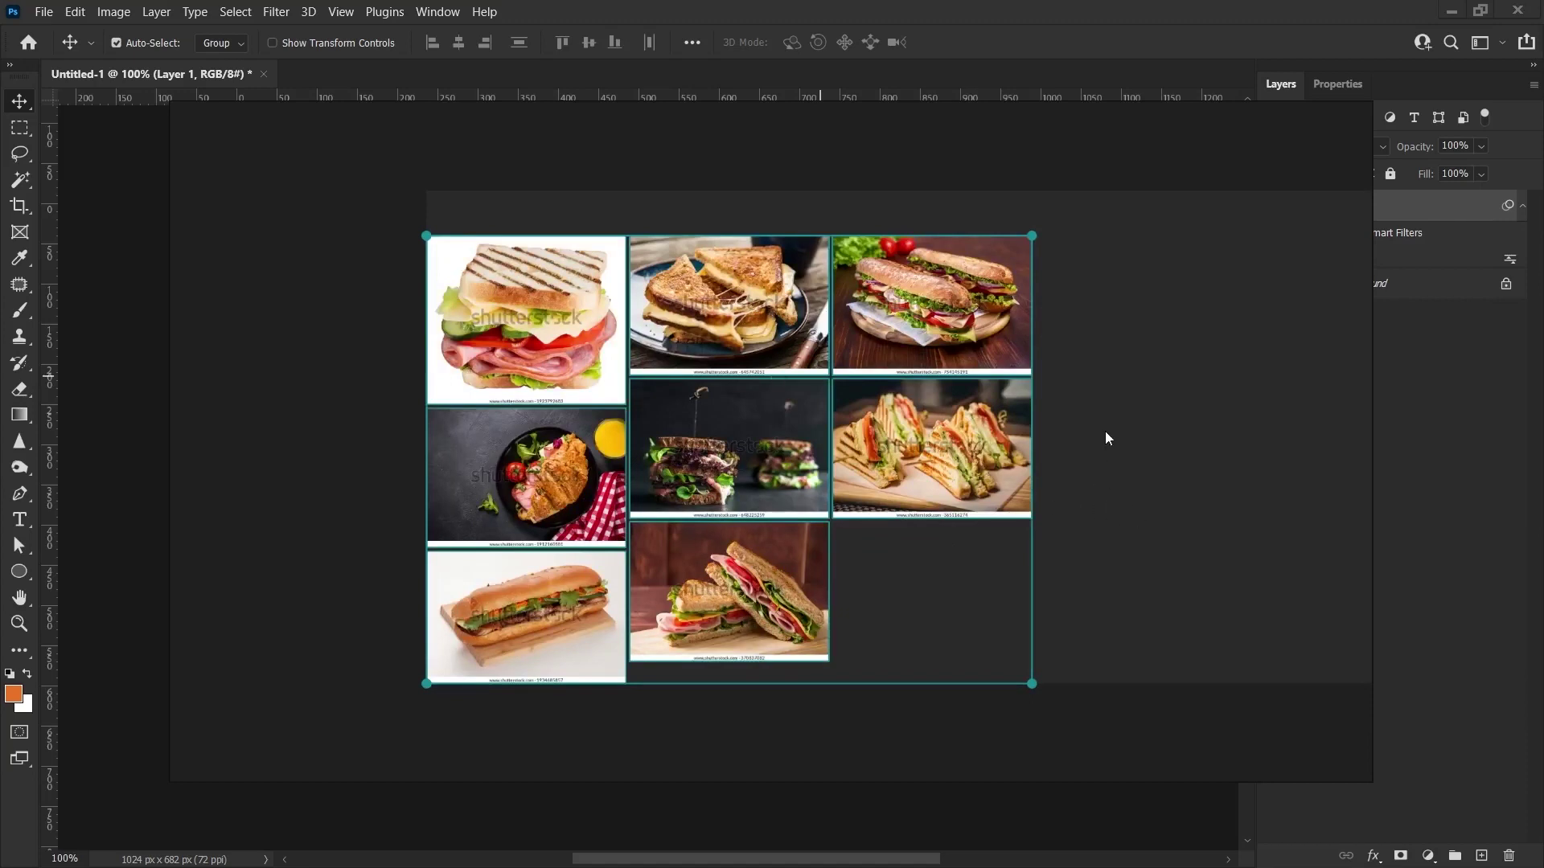
pyautogui.hotkey('alt', 'Tab')
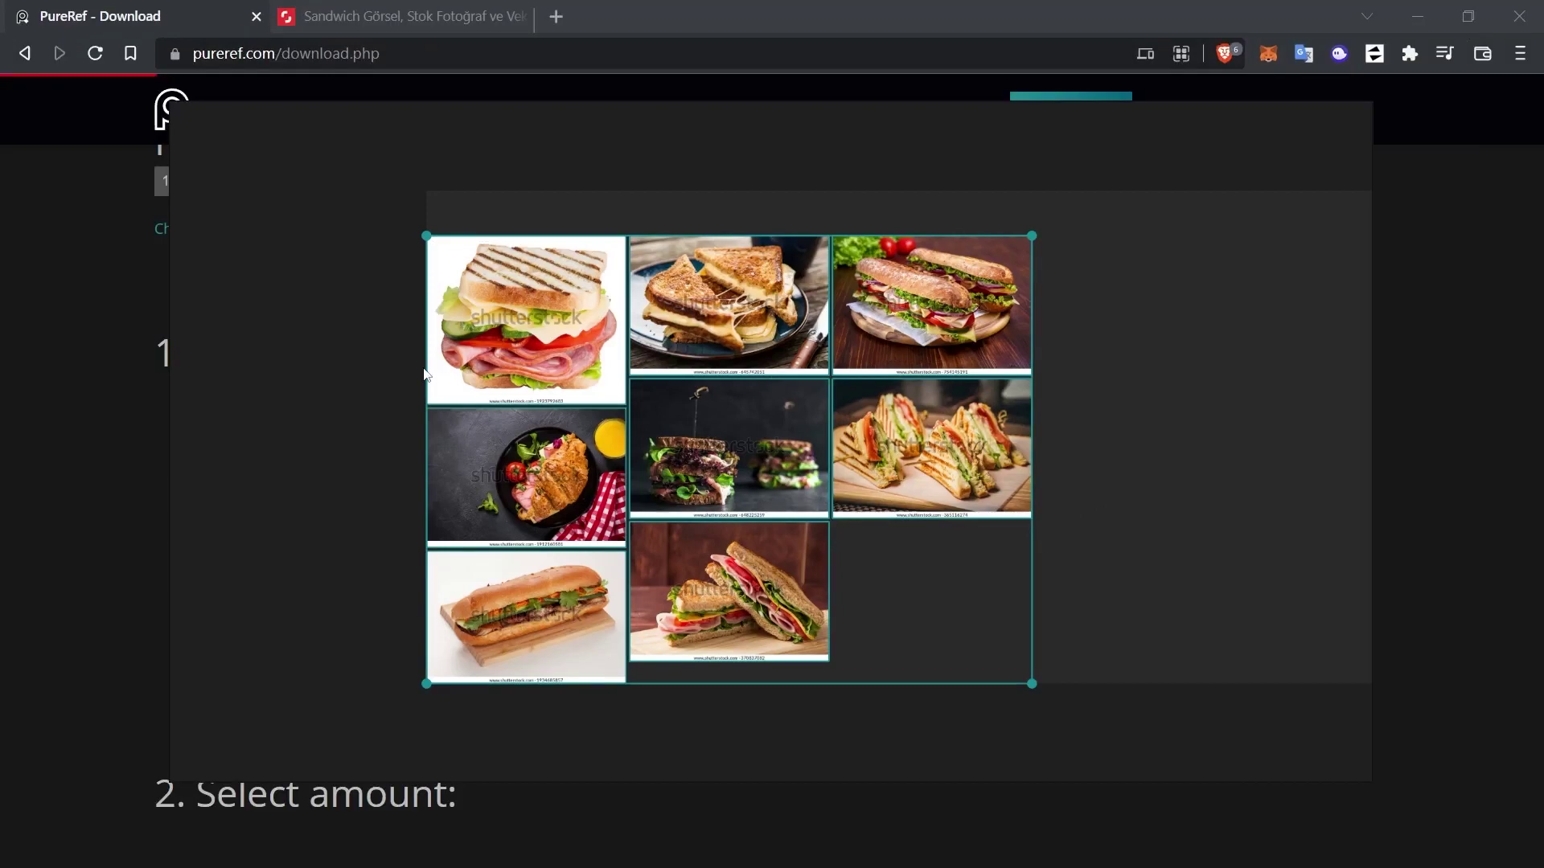
pyautogui.rightClick(712, 267)
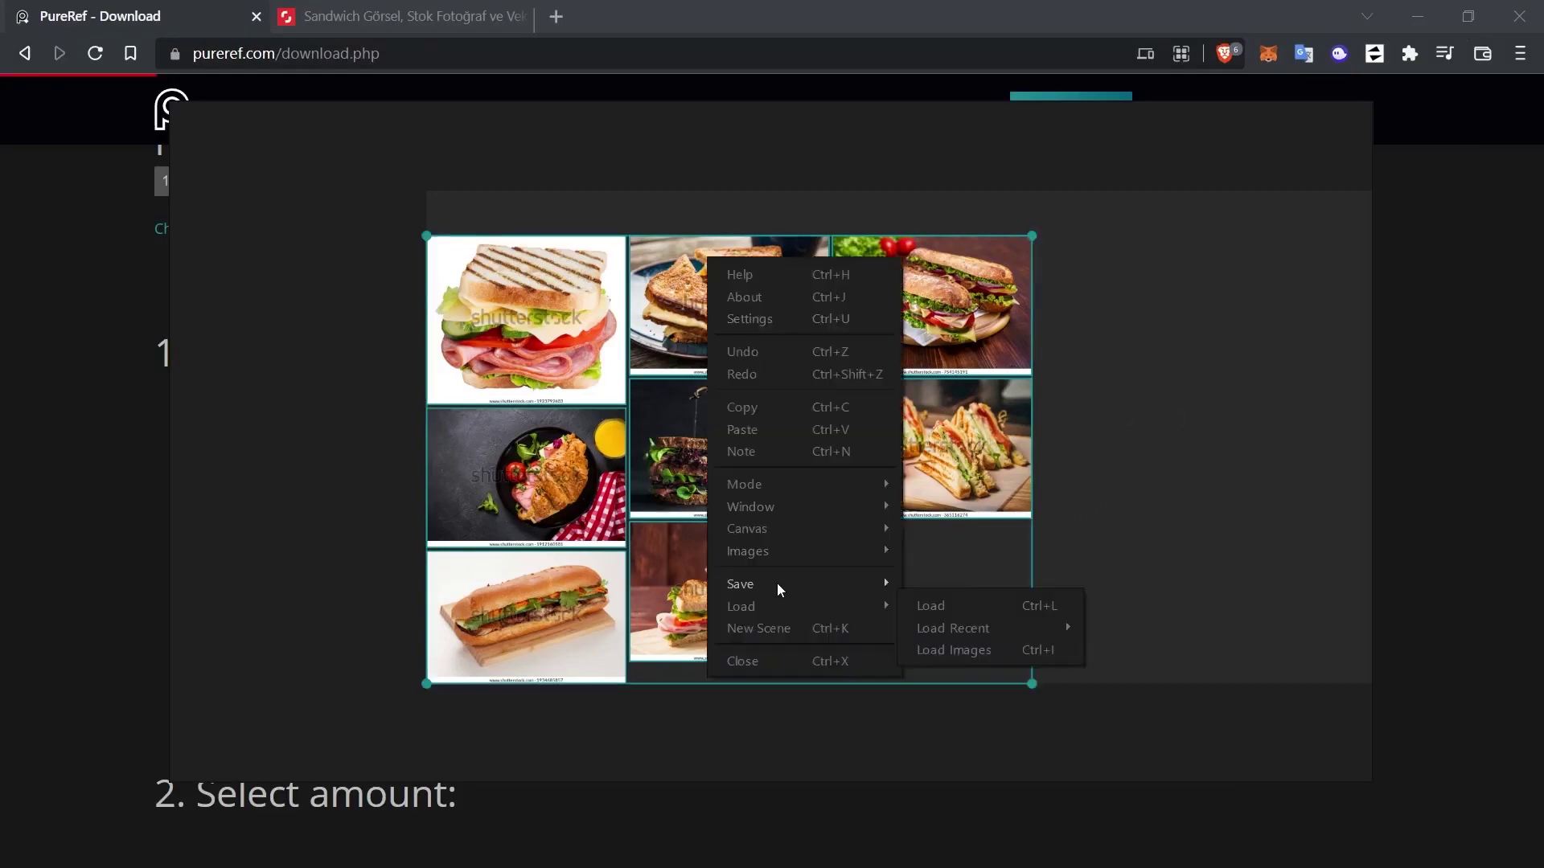
pyautogui.moveTo(883, 590)
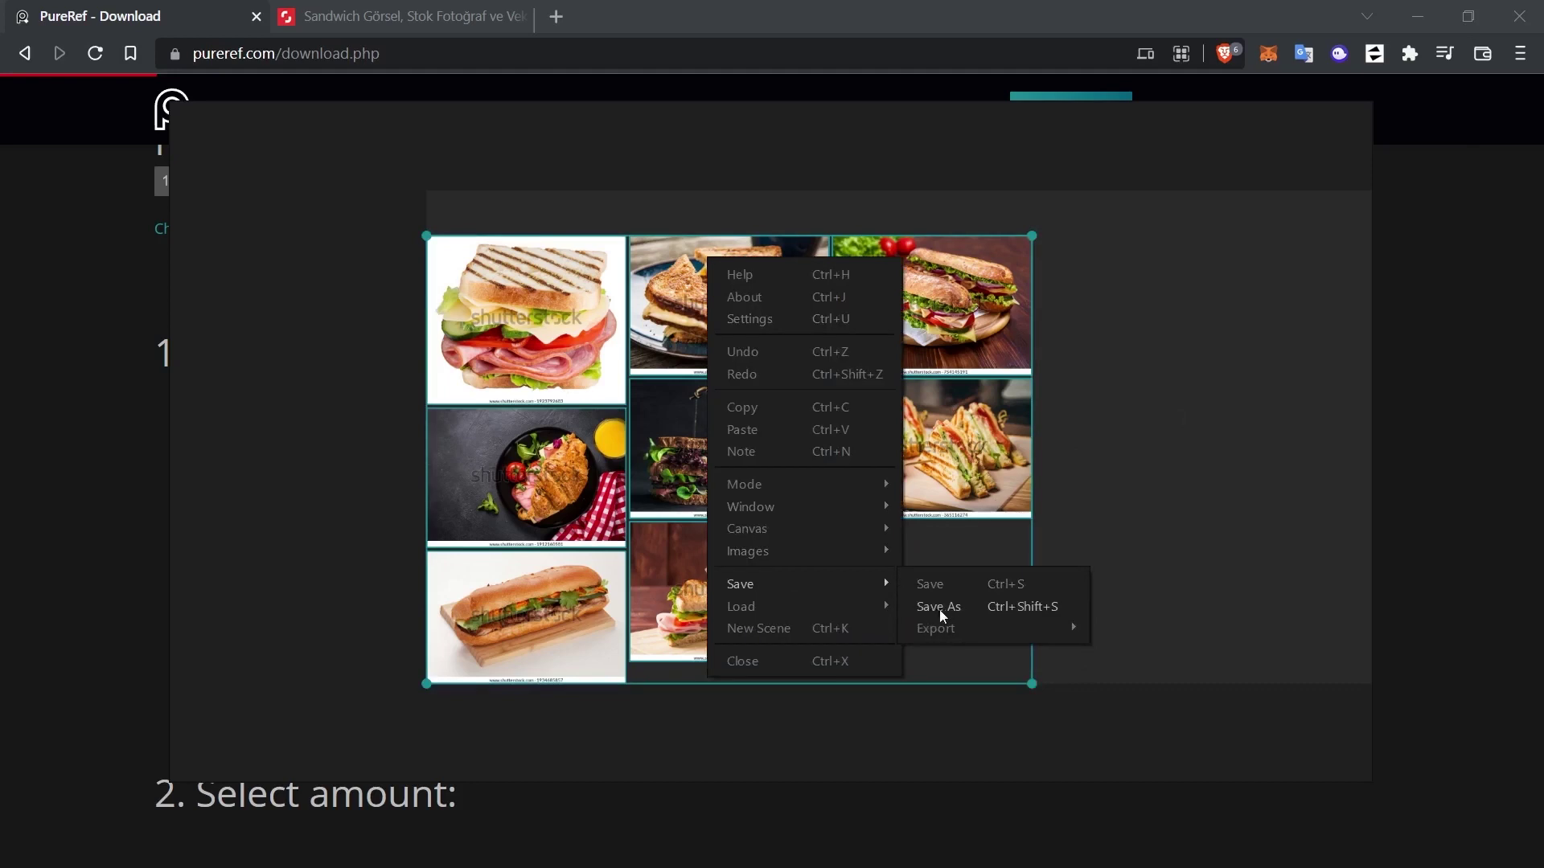
pyautogui.moveTo(788, 606)
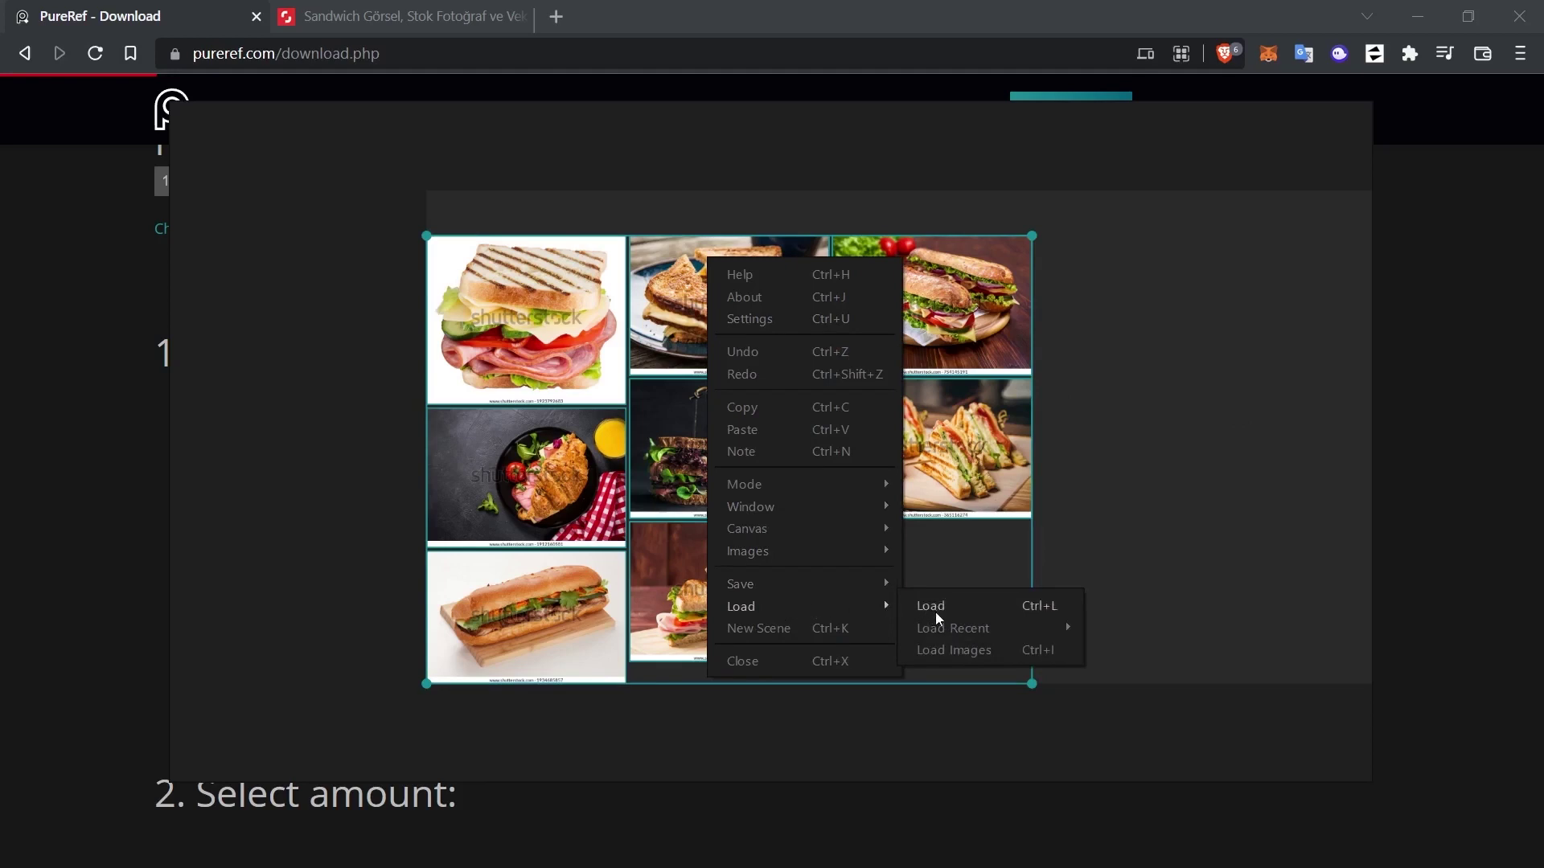
pyautogui.moveTo(884, 490)
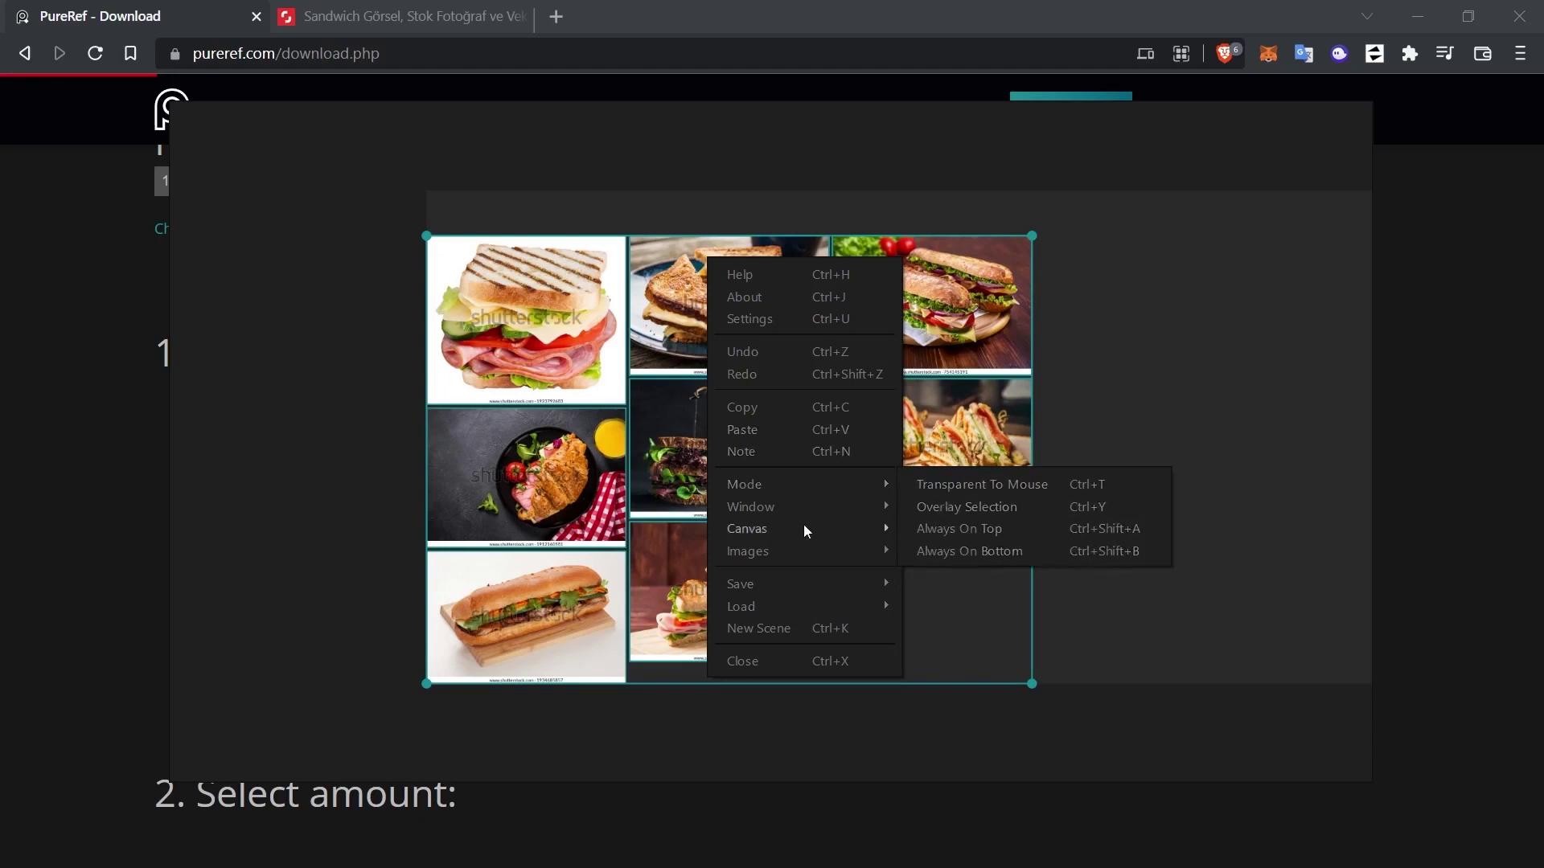
pyautogui.click(423, 532)
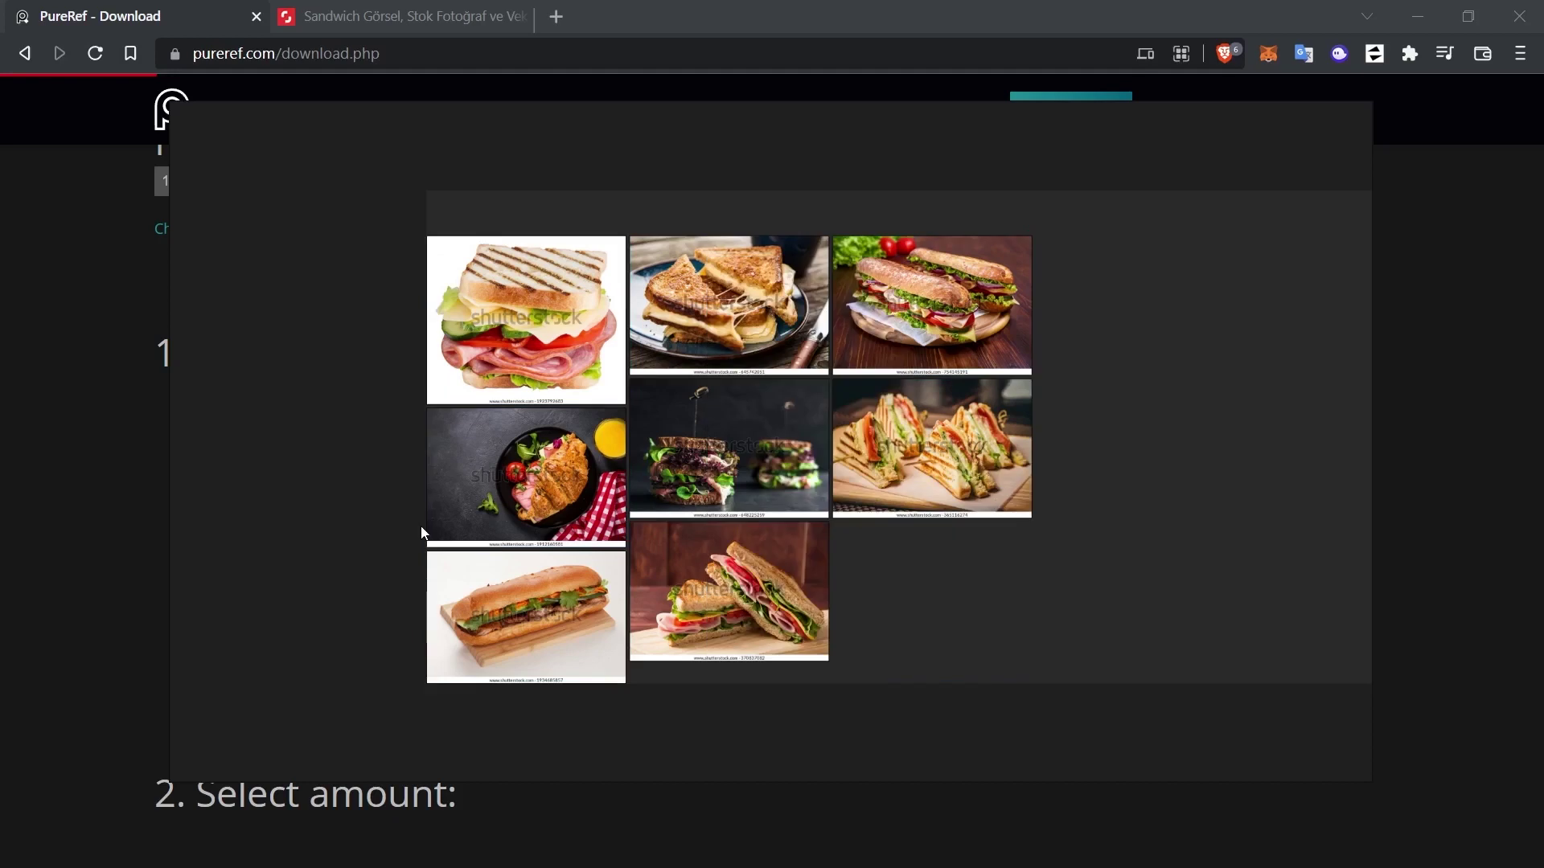